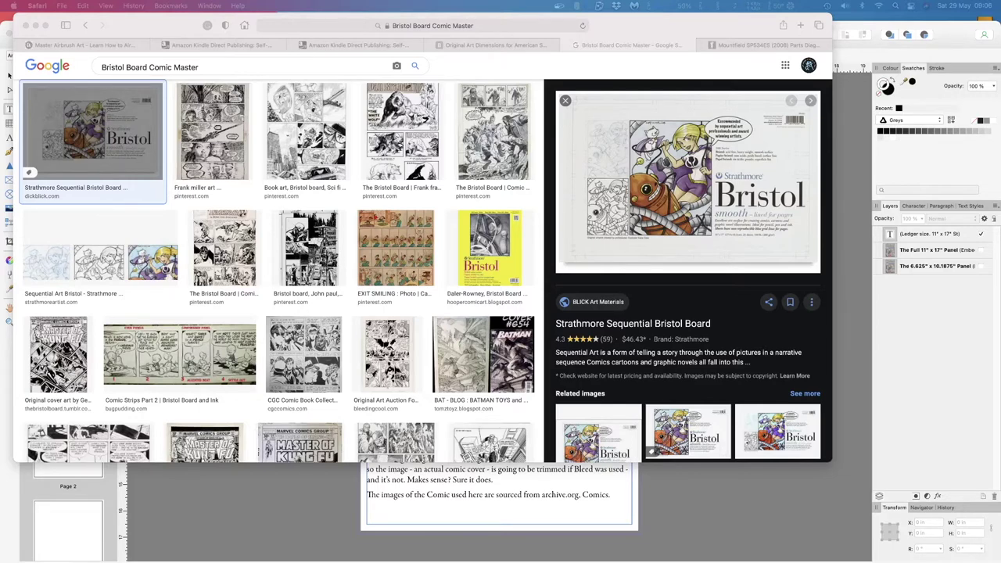
Step: Preview the Daler-Rowney Bristol board pad image in Safari, then return to the comic template
{"action": "left_click", "coordinate": [491, 247]}
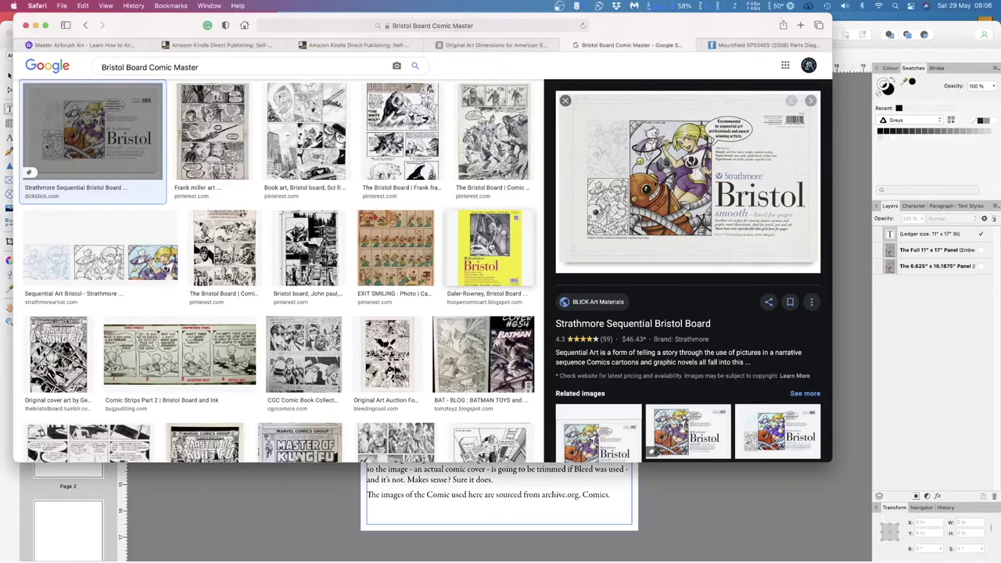
{"action": "left_click", "coordinate": [492, 252]}
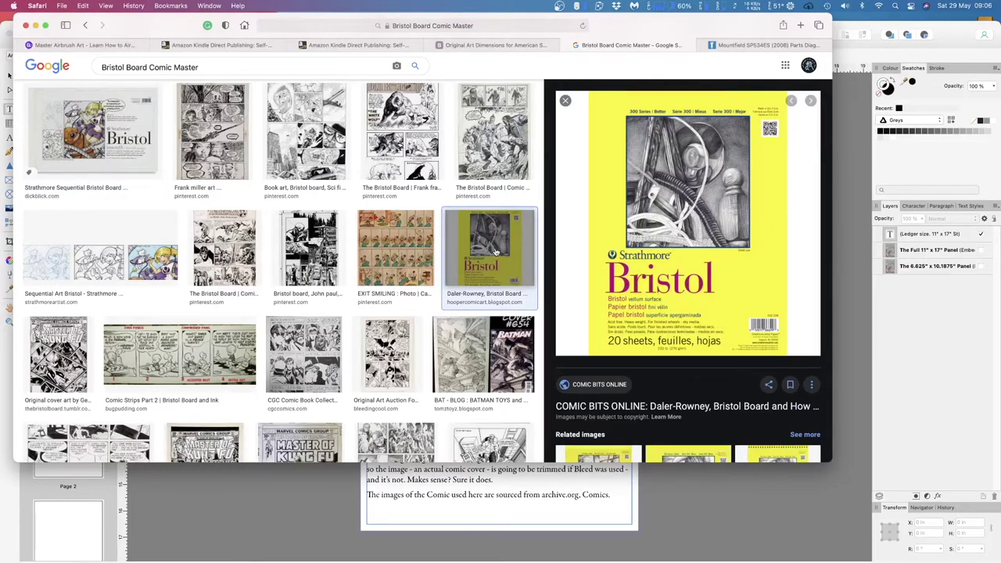
{"action": "left_click", "coordinate": [227, 507]}
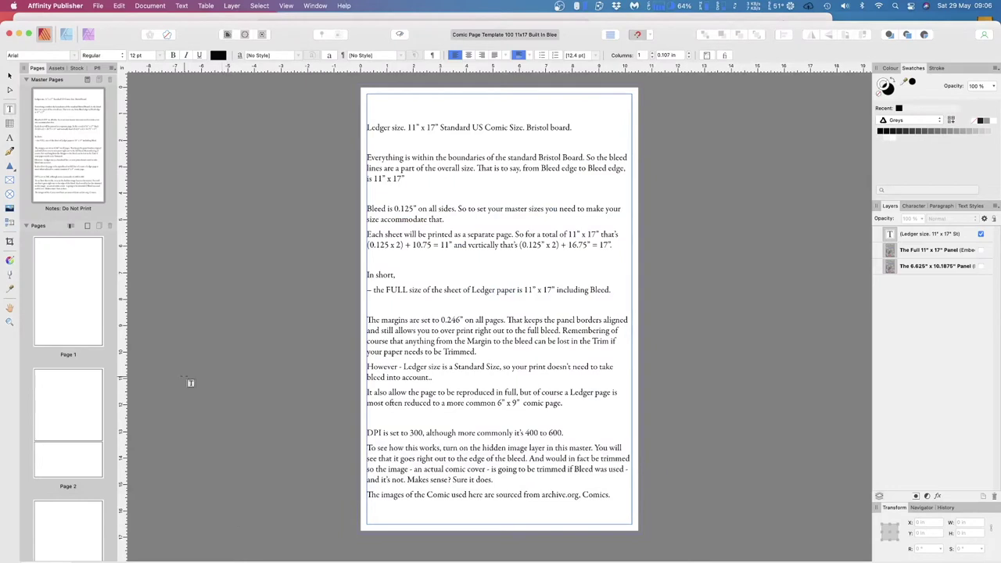
{"action": "double_click", "coordinate": [79, 131]}
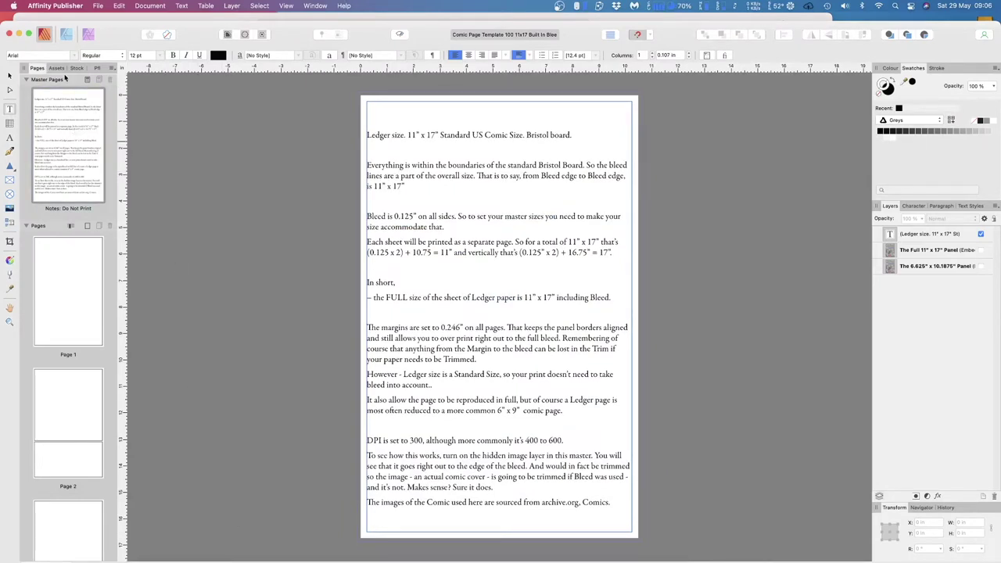
{"action": "left_click", "coordinate": [98, 6]}
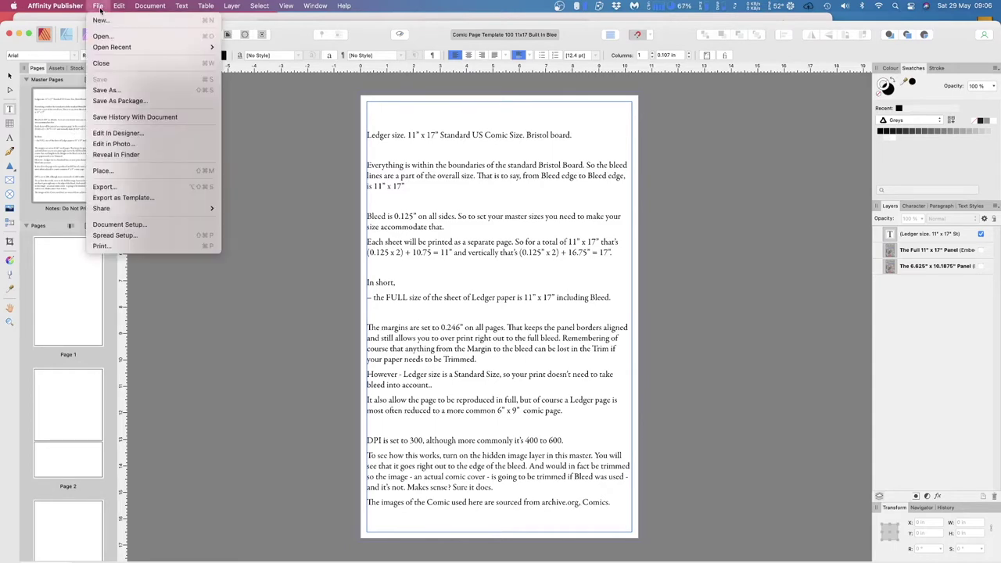
{"action": "left_click", "coordinate": [154, 226]}
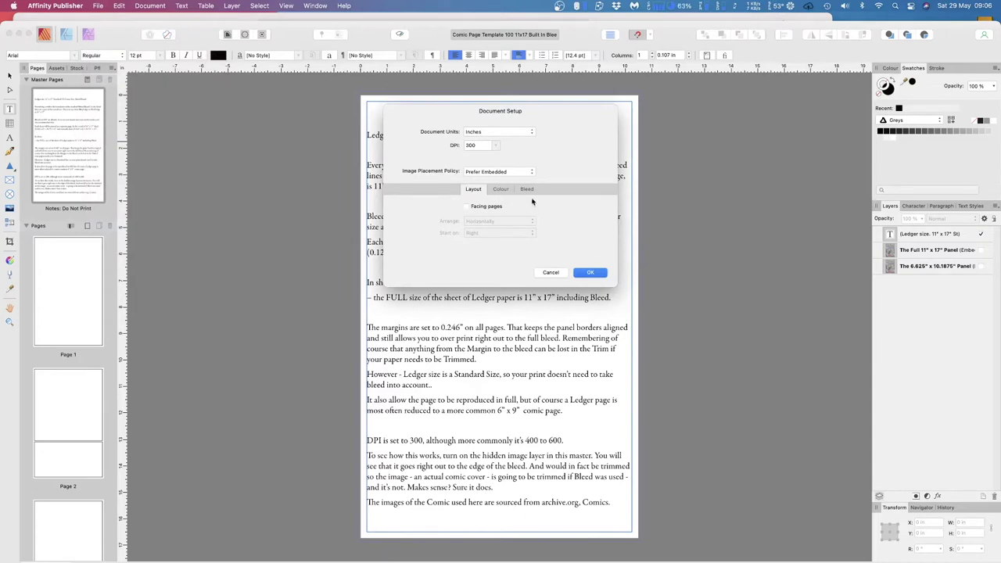
{"action": "double_click", "coordinate": [472, 147]}
{"action": "left_click", "coordinate": [527, 190]}
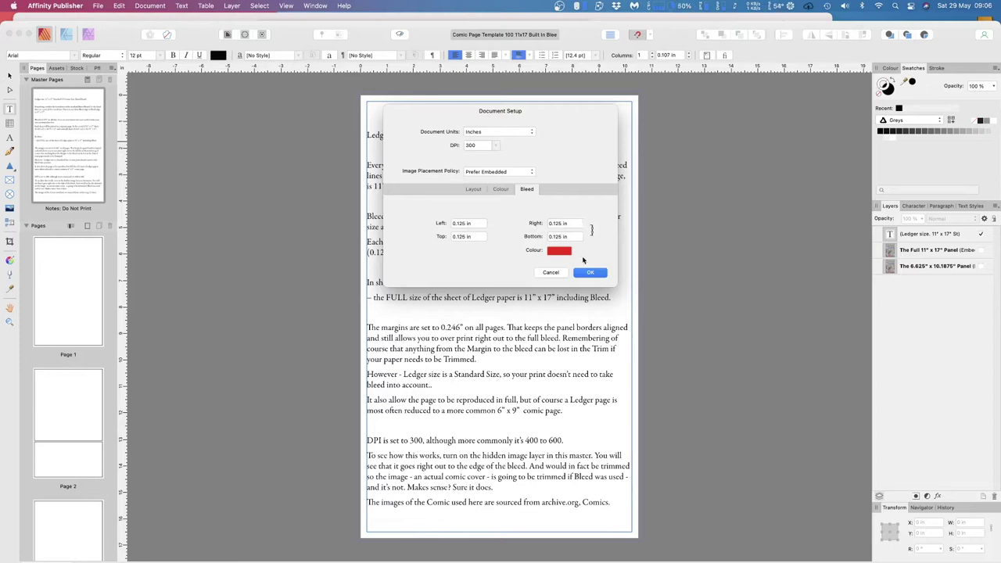
{"action": "left_click", "coordinate": [551, 273]}
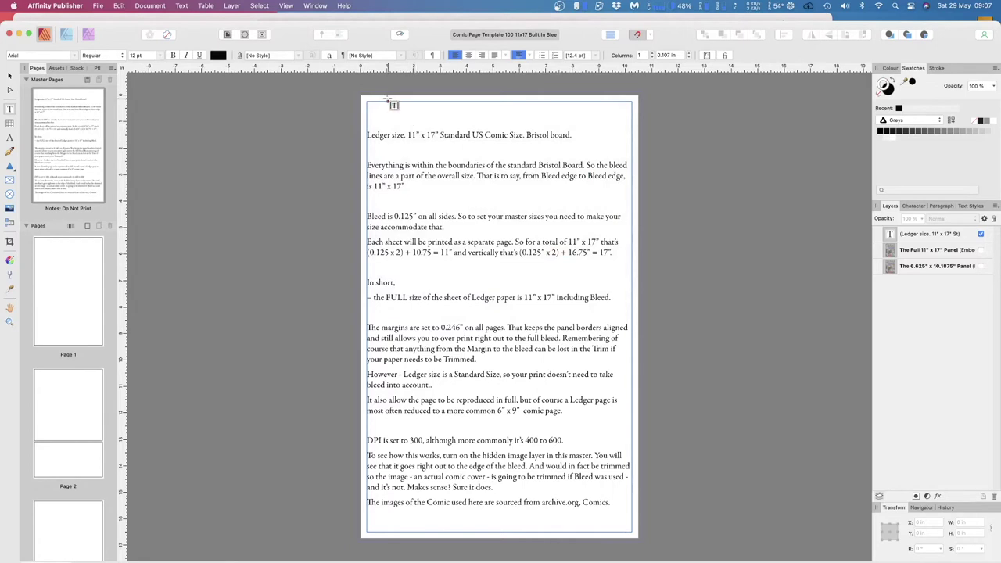
Step: Select the notes master page thumbnail and switch to the Move Tool
{"action": "scroll", "coordinate": [387, 100], "scroll_direction": "right", "scroll_amount": 2}
{"action": "scroll", "coordinate": [384, 98], "scroll_direction": "up", "scroll_amount": 2}
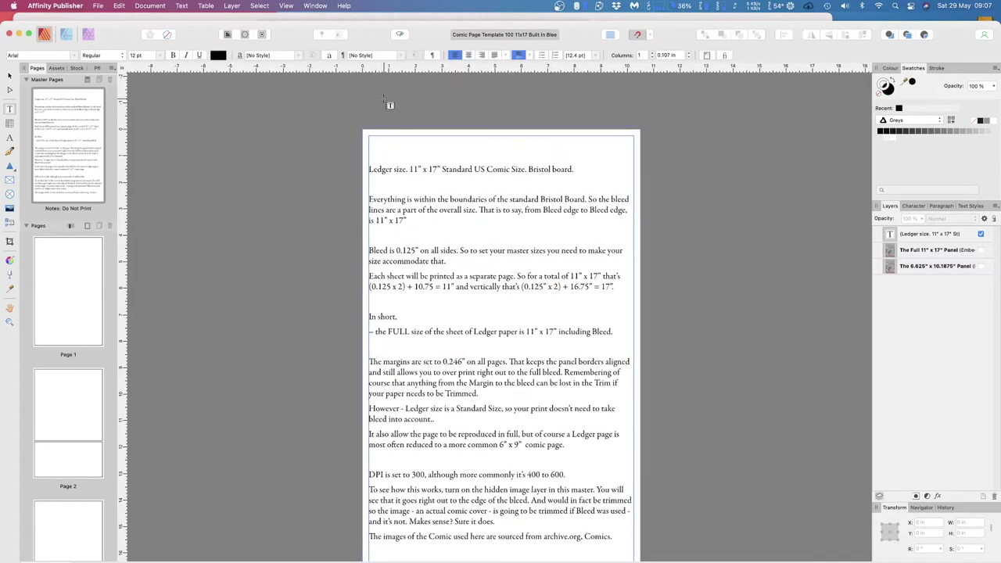
{"action": "scroll", "coordinate": [384, 97], "scroll_direction": "down", "scroll_amount": 3}
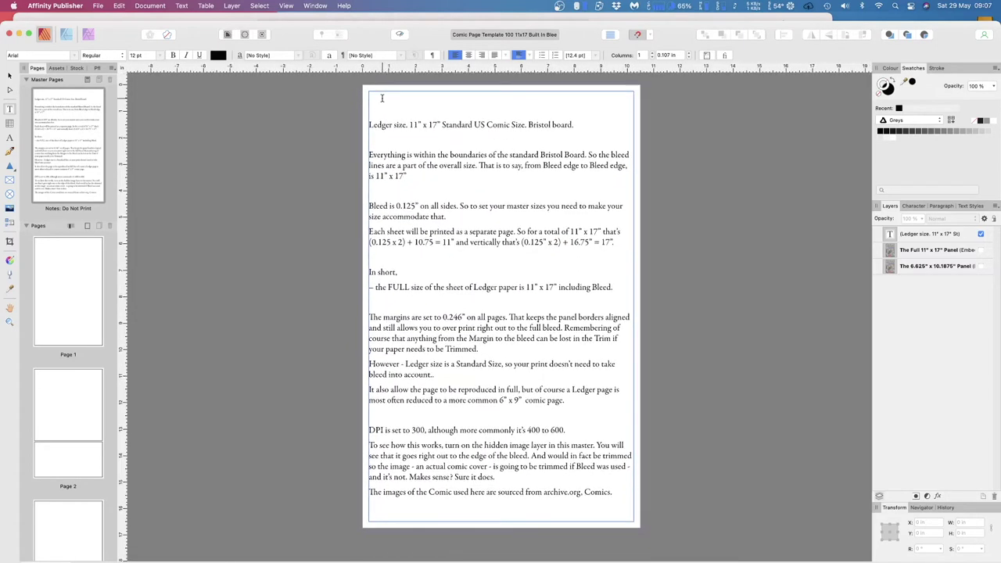
{"action": "left_click", "coordinate": [67, 118]}
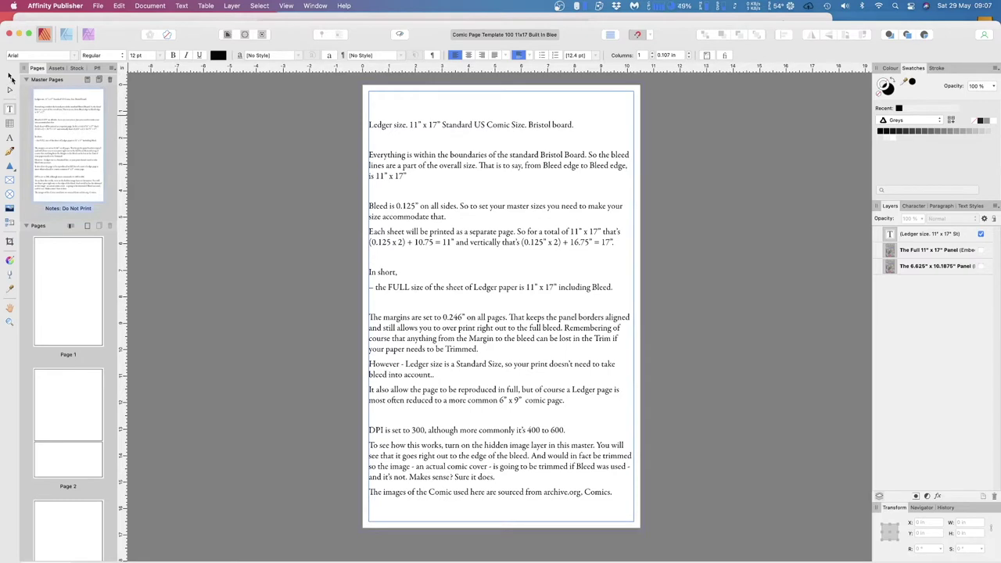
{"action": "left_click", "coordinate": [10, 76]}
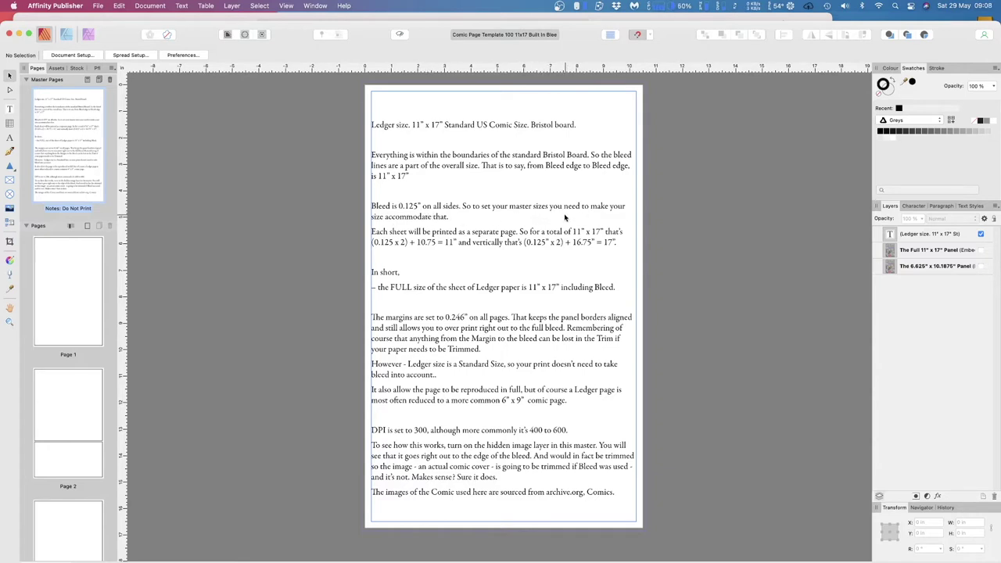
Step: Open Spread Setup and cancel it unchanged, then scroll down through the notes text
{"action": "left_click", "coordinate": [130, 55]}
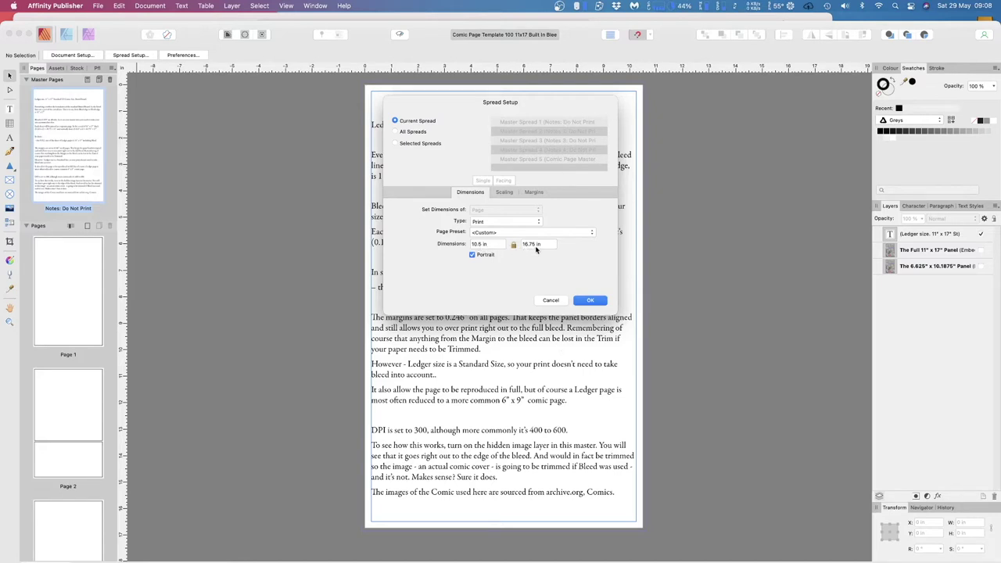
{"action": "left_click", "coordinate": [552, 302]}
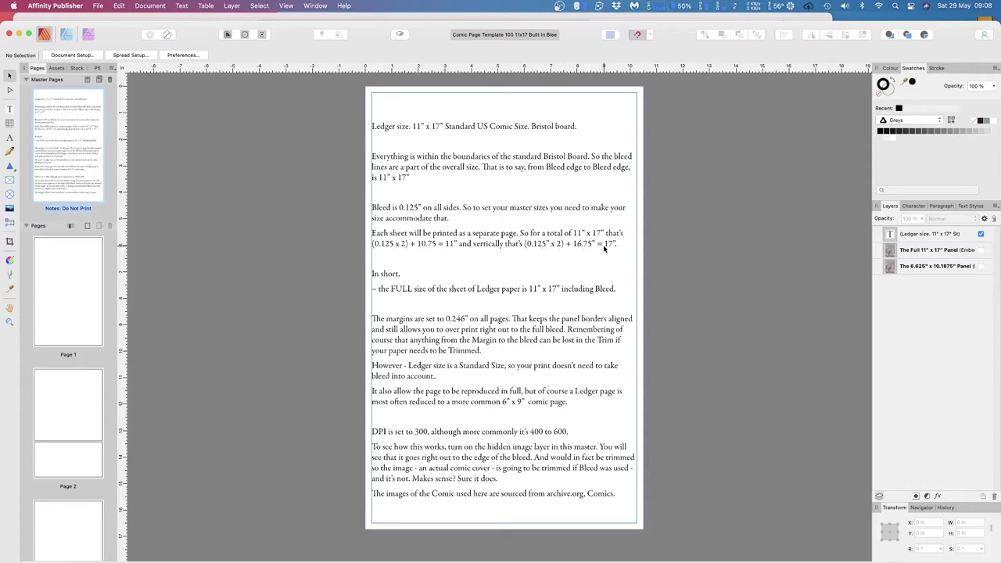
{"action": "scroll", "coordinate": [510, 278], "scroll_direction": "down", "scroll_amount": 2}
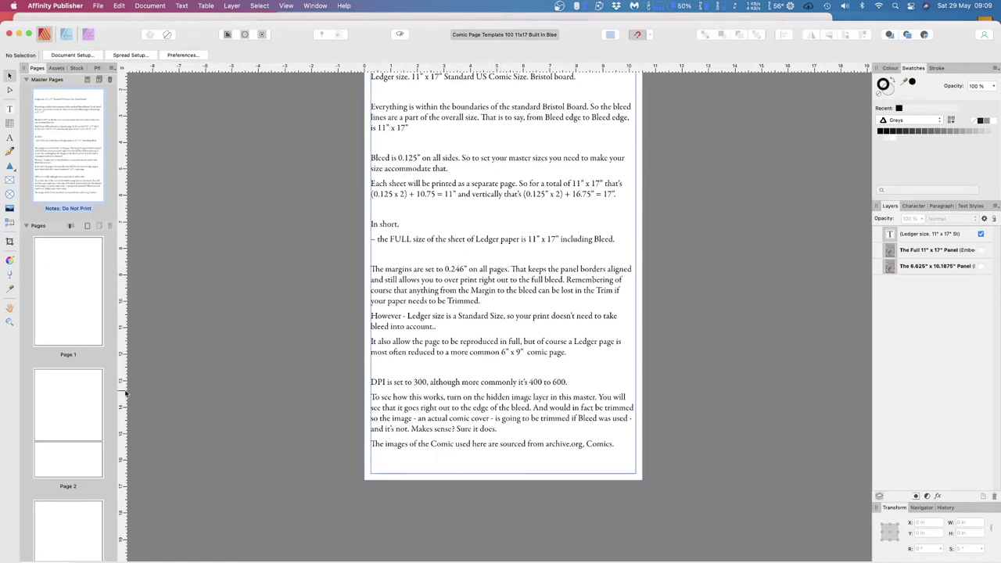
{"action": "left_click", "coordinate": [65, 305]}
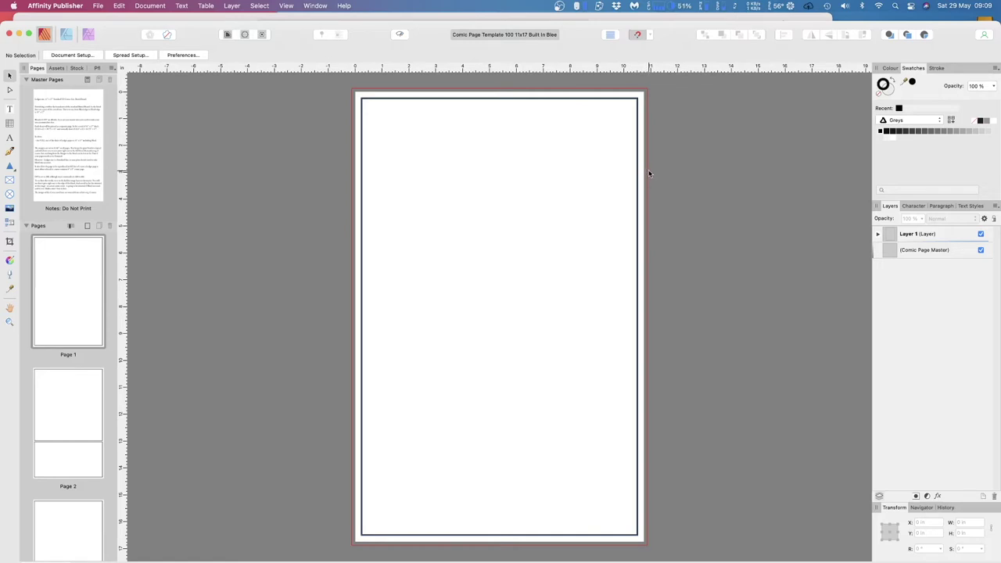
{"action": "left_click", "coordinate": [879, 235]}
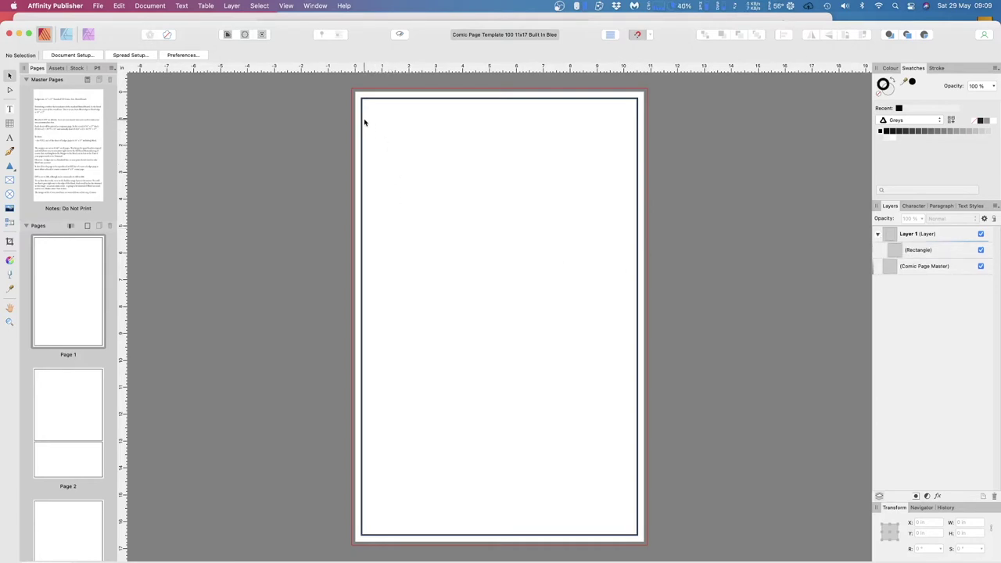
{"action": "left_click", "coordinate": [125, 56]}
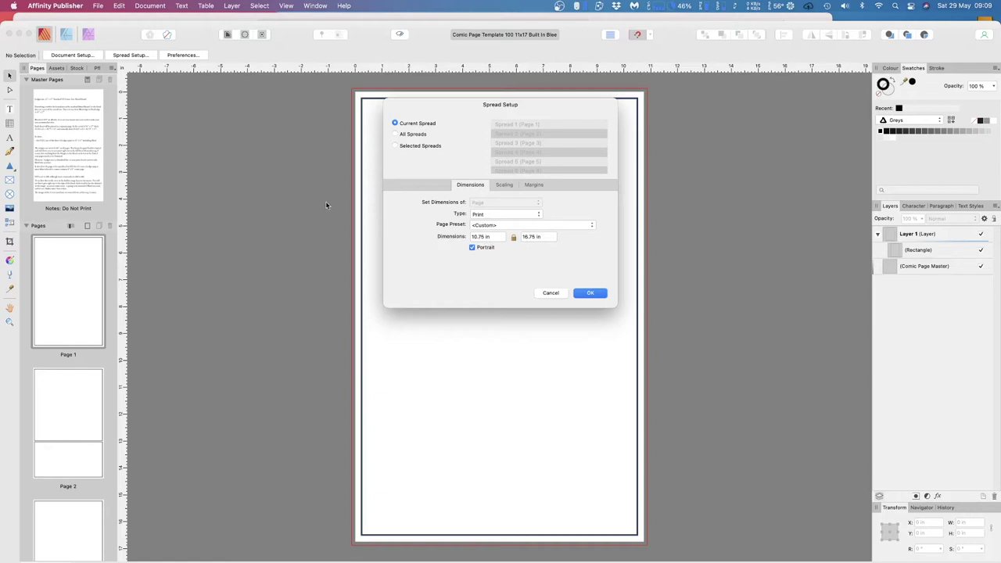
{"action": "left_click", "coordinate": [551, 292]}
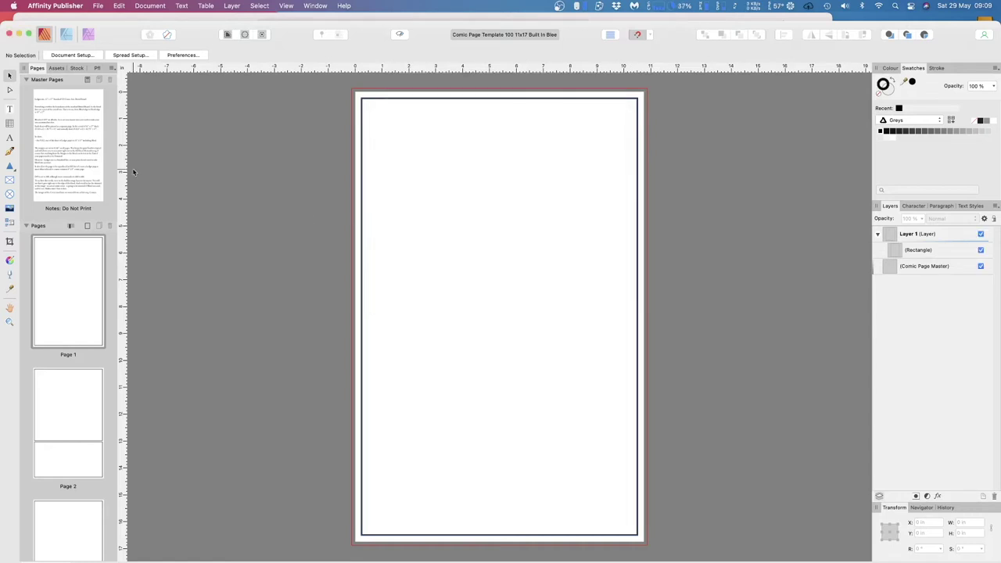
{"action": "double_click", "coordinate": [64, 151]}
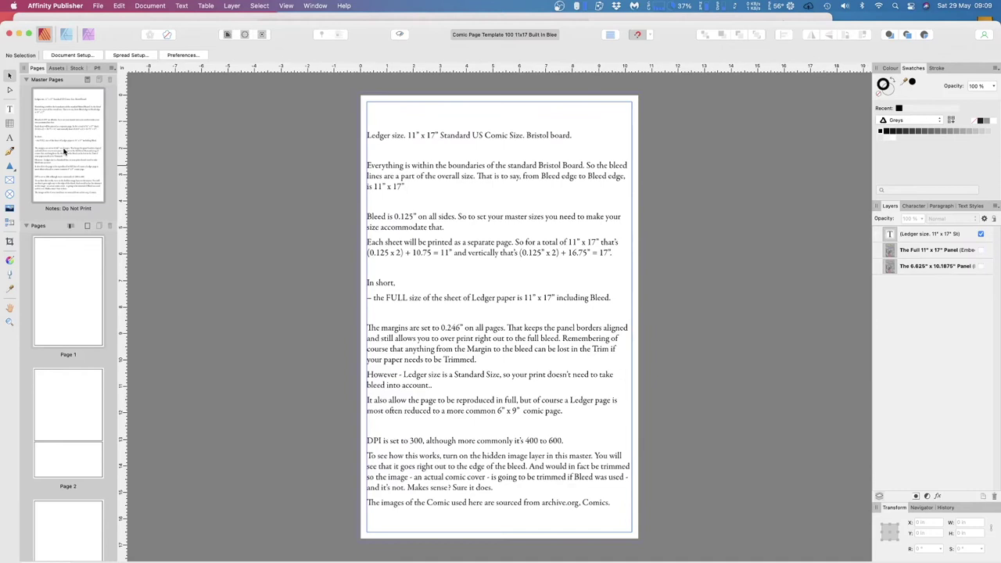
{"action": "scroll", "coordinate": [490, 332], "scroll_direction": "down", "scroll_amount": 4}
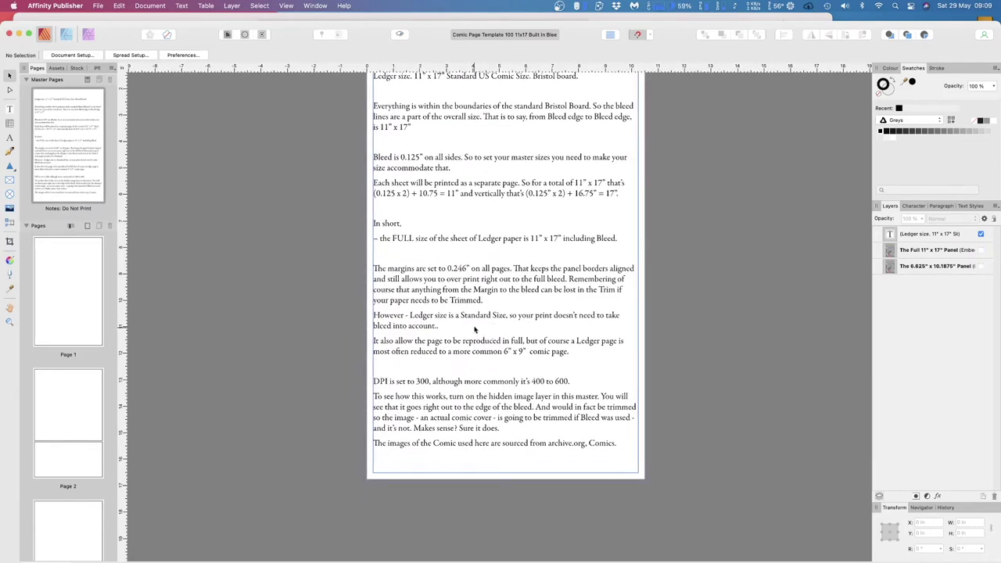
{"action": "left_click", "coordinate": [982, 251]}
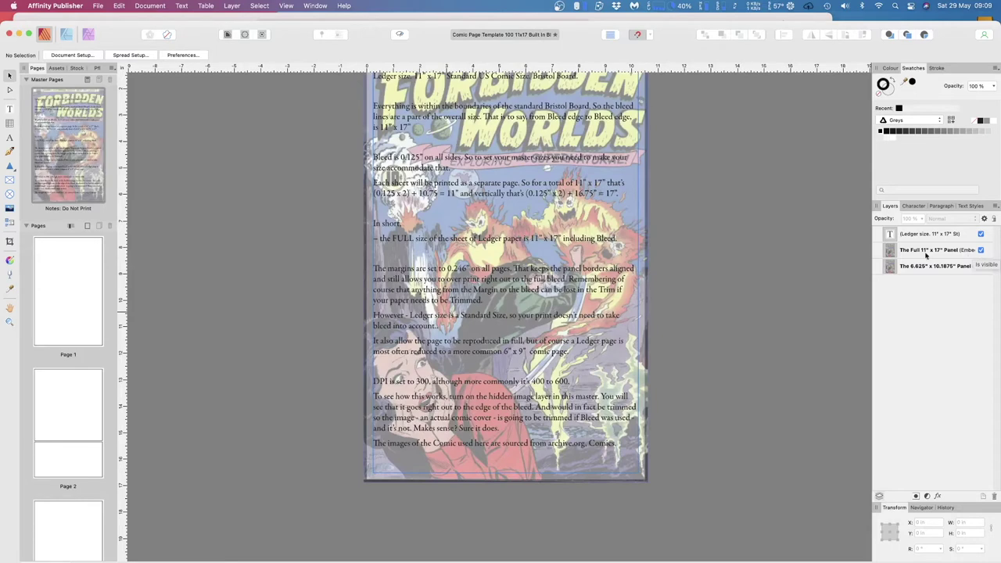
{"action": "scroll", "coordinate": [853, 248], "scroll_direction": "down", "scroll_amount": 1}
{"action": "scroll", "coordinate": [847, 250], "scroll_direction": "up", "scroll_amount": 2}
{"action": "scroll", "coordinate": [818, 246], "scroll_direction": "up", "scroll_amount": 2}
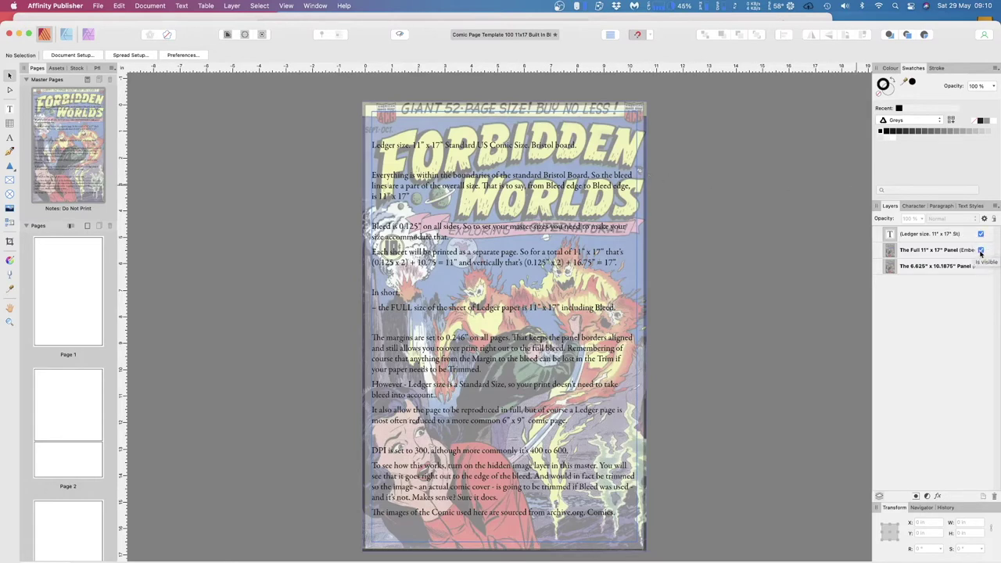
{"action": "left_click", "coordinate": [981, 250]}
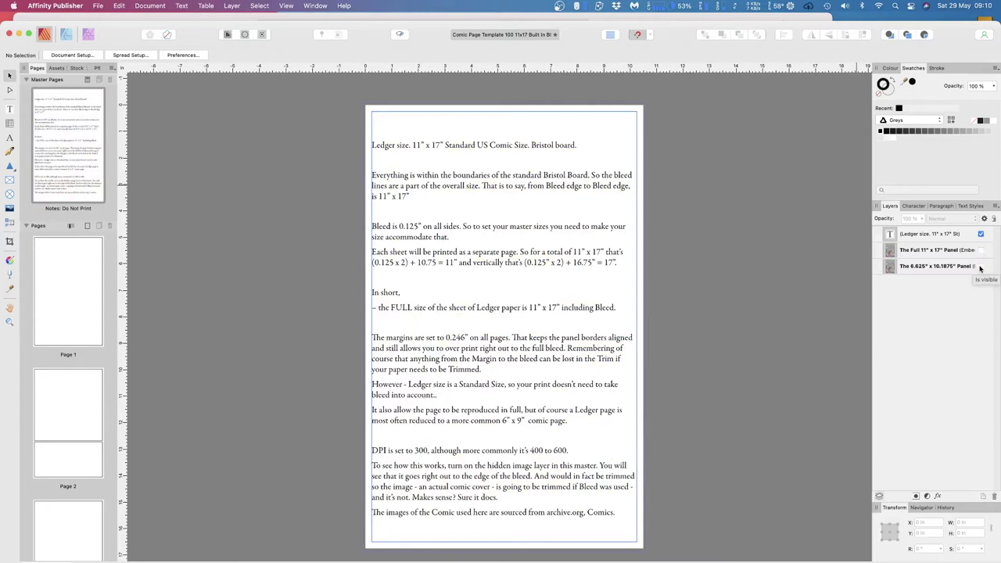
{"action": "left_click", "coordinate": [982, 266]}
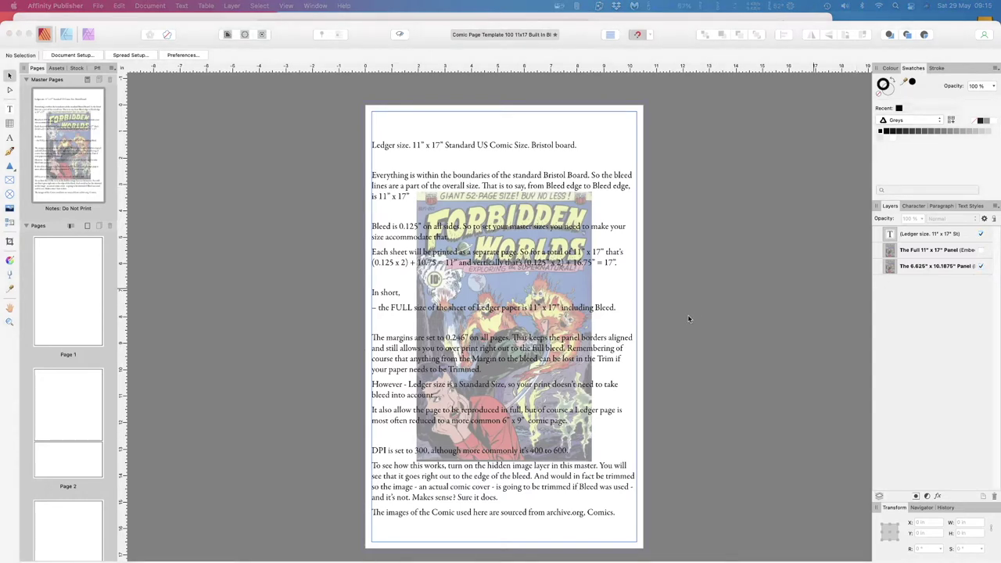
{"action": "left_click", "coordinate": [982, 268]}
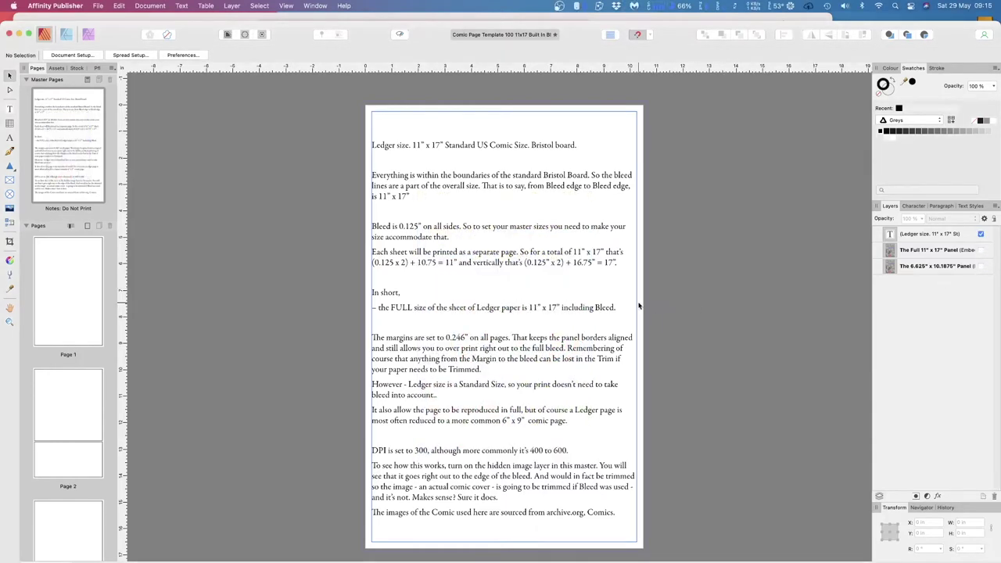
{"action": "scroll", "coordinate": [638, 306], "scroll_direction": "down", "scroll_amount": 2}
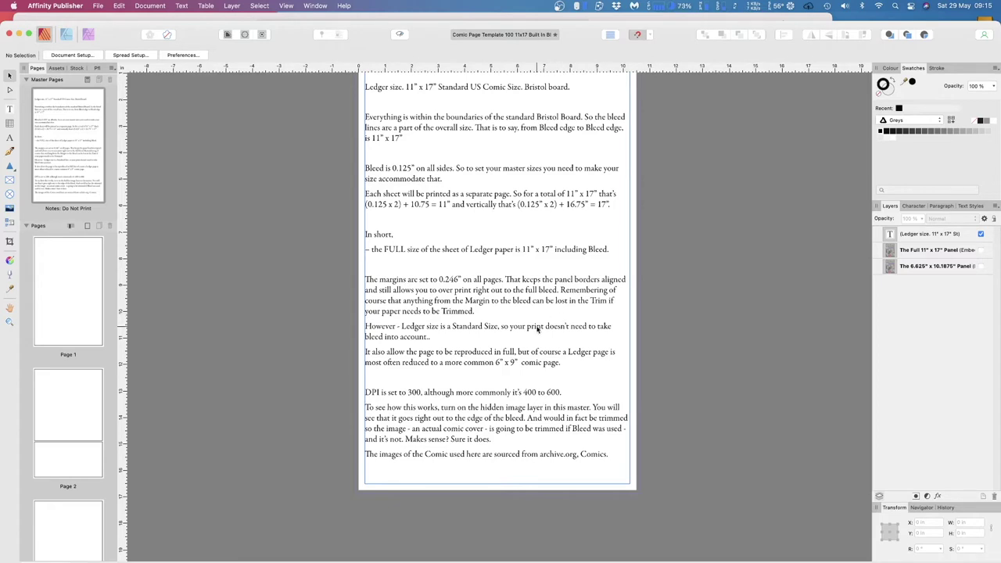
{"action": "scroll", "coordinate": [536, 336], "scroll_direction": "down", "scroll_amount": 3}
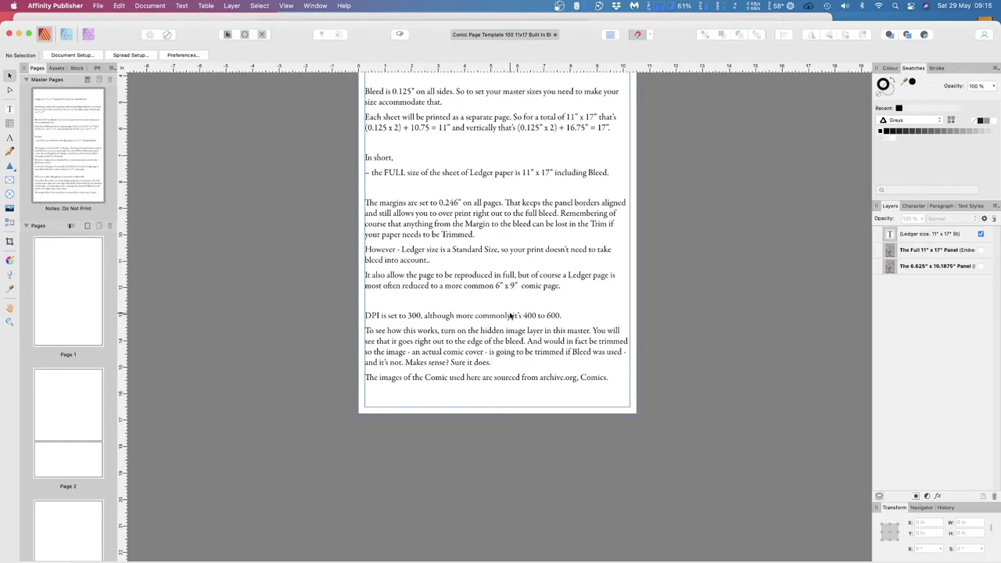
{"action": "scroll", "coordinate": [64, 180], "scroll_direction": "down", "scroll_amount": 3}
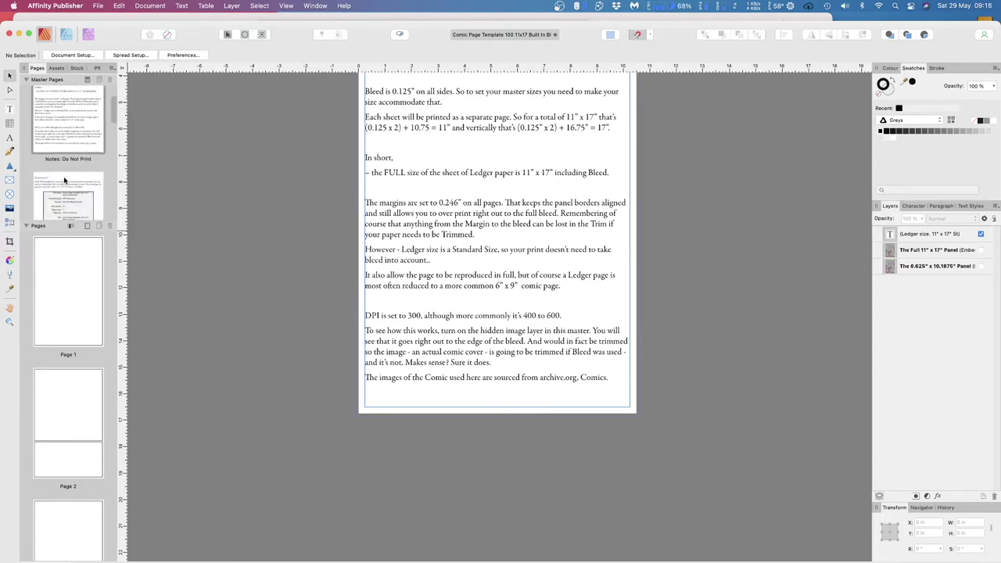
Step: Open the Notes 2: Do Not Print master showing the 27.94 × 43.18 cm PDF info
{"action": "scroll", "coordinate": [63, 176], "scroll_direction": "down", "scroll_amount": 3}
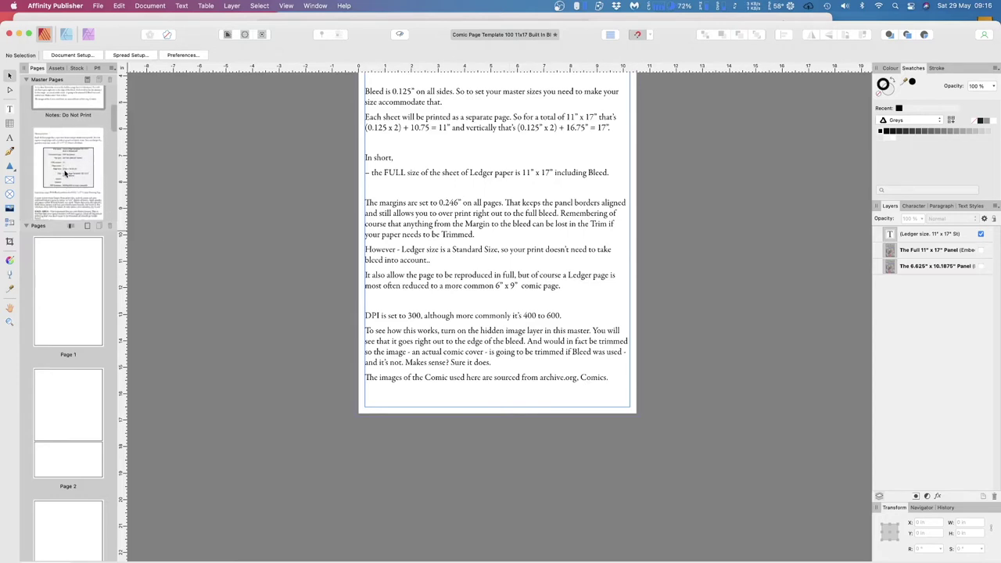
{"action": "double_click", "coordinate": [65, 174]}
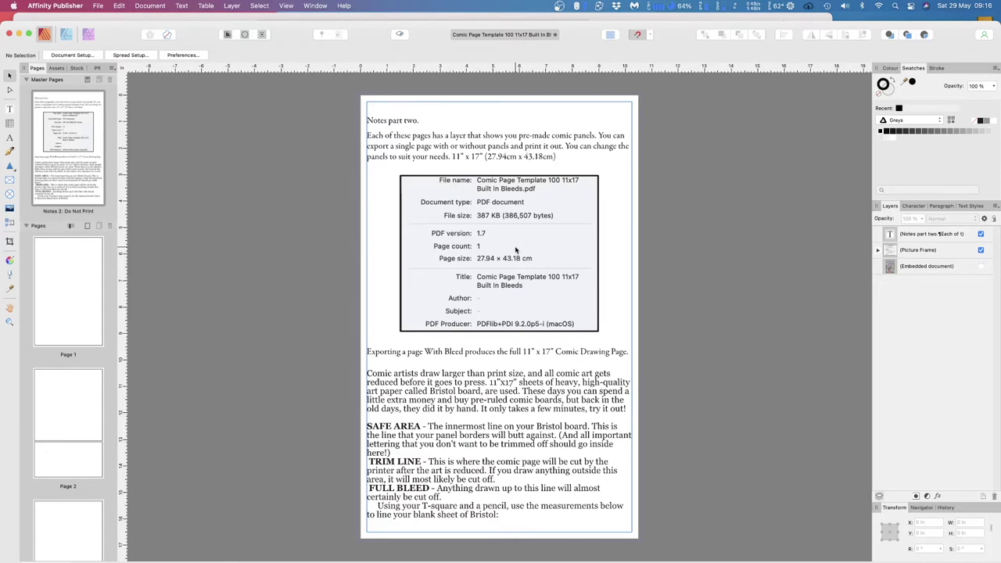
Step: Open the Notes 3: Do Not Print master with the 11" x 17" and 11" x 14" diagrams
{"action": "scroll", "coordinate": [516, 250], "scroll_direction": "down", "scroll_amount": 5}
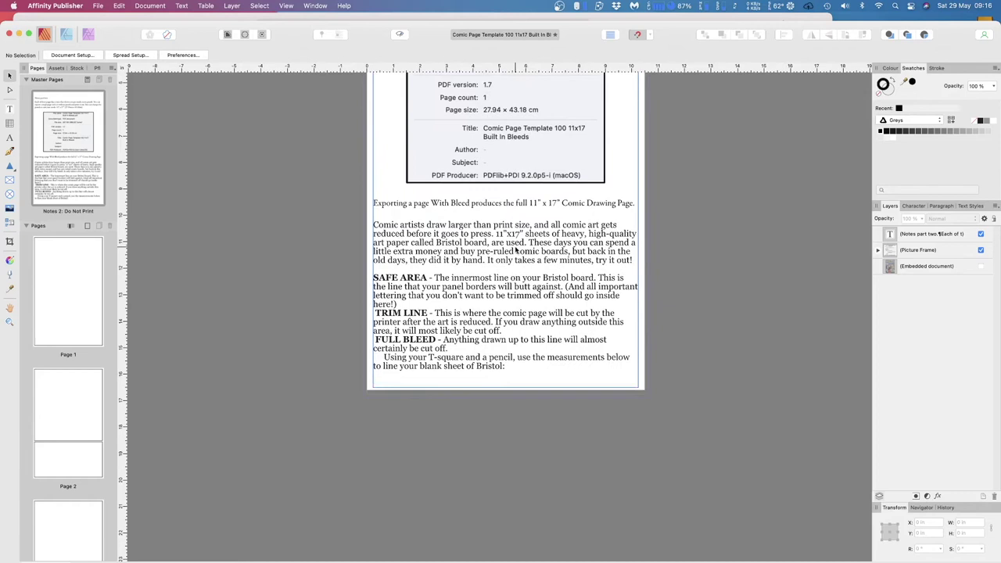
{"action": "scroll", "coordinate": [516, 252], "scroll_direction": "down", "scroll_amount": 1}
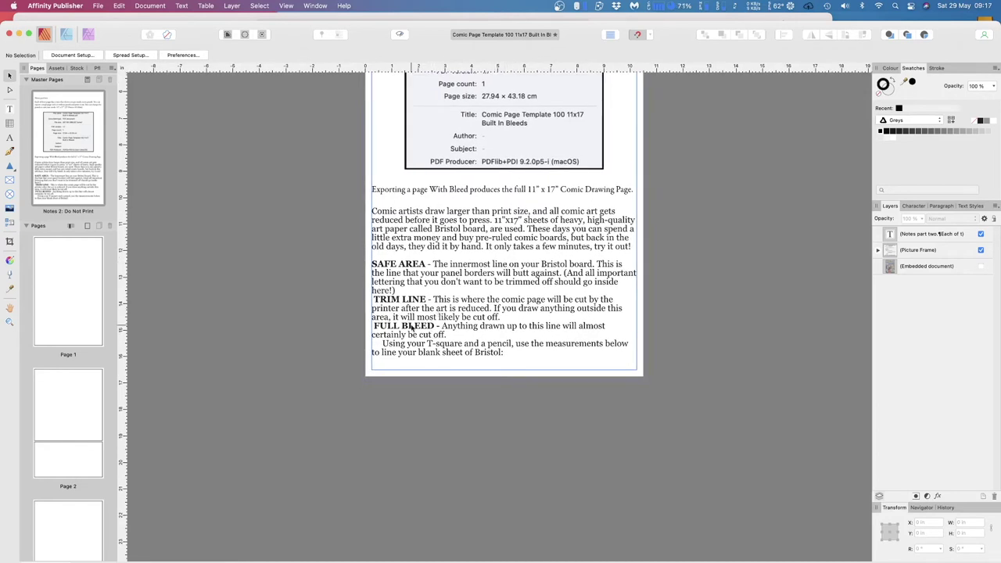
{"action": "scroll", "coordinate": [84, 181], "scroll_direction": "down", "scroll_amount": 5}
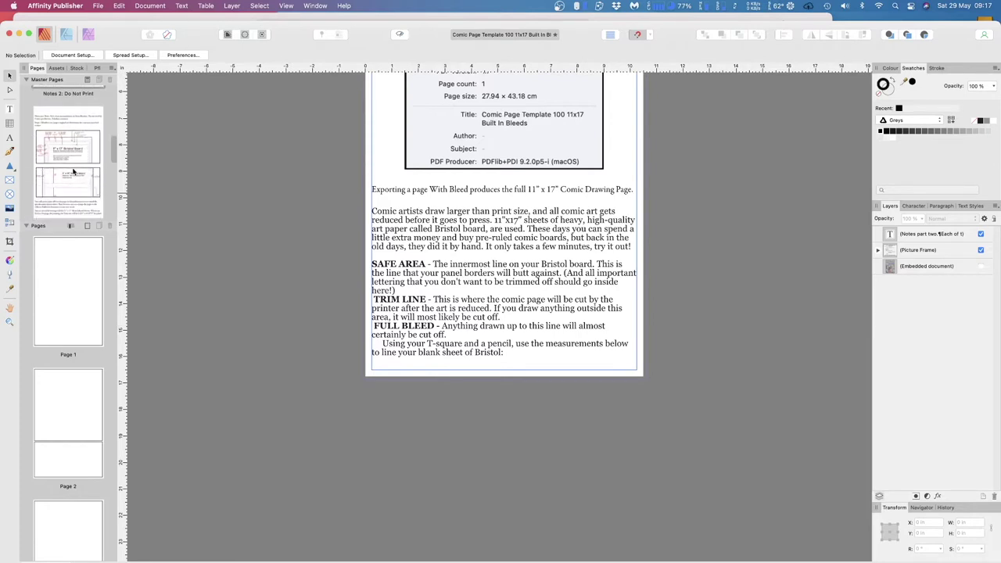
{"action": "double_click", "coordinate": [73, 170]}
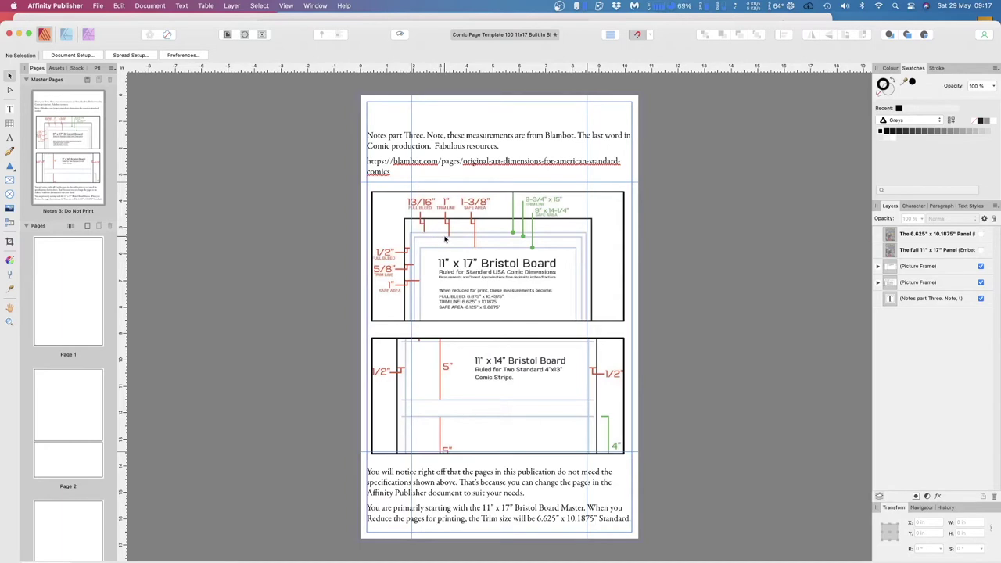
{"action": "scroll", "coordinate": [493, 274], "scroll_direction": "down", "scroll_amount": 5}
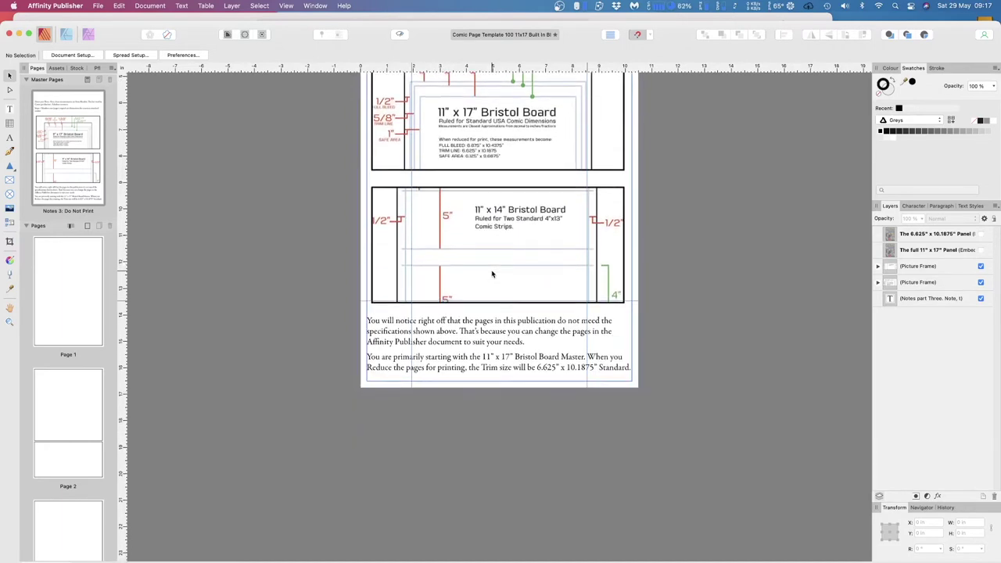
{"action": "scroll", "coordinate": [492, 273], "scroll_direction": "up", "scroll_amount": 3}
{"action": "scroll", "coordinate": [492, 273], "scroll_direction": "up", "scroll_amount": 2}
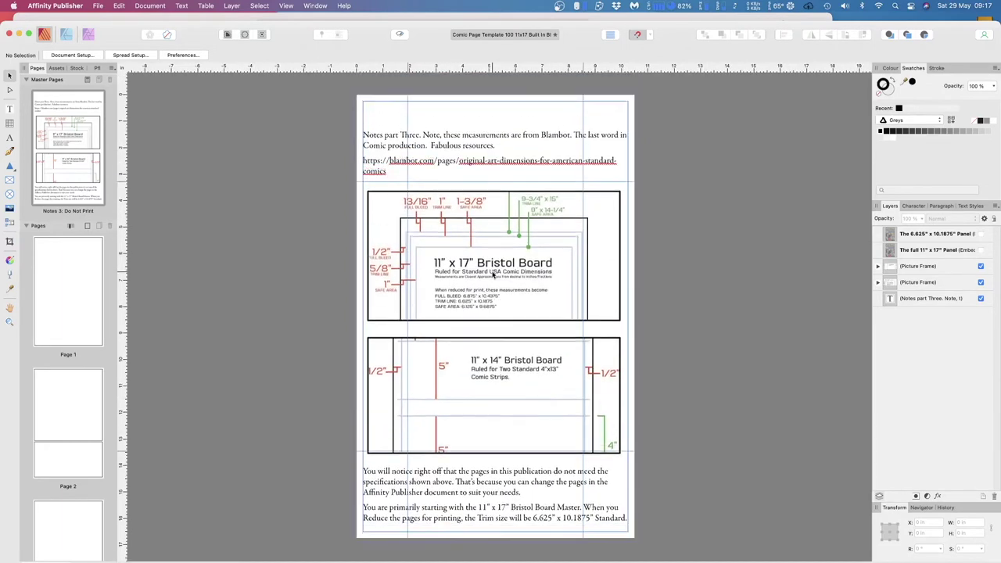
{"action": "scroll", "coordinate": [60, 175], "scroll_direction": "down", "scroll_amount": 4}
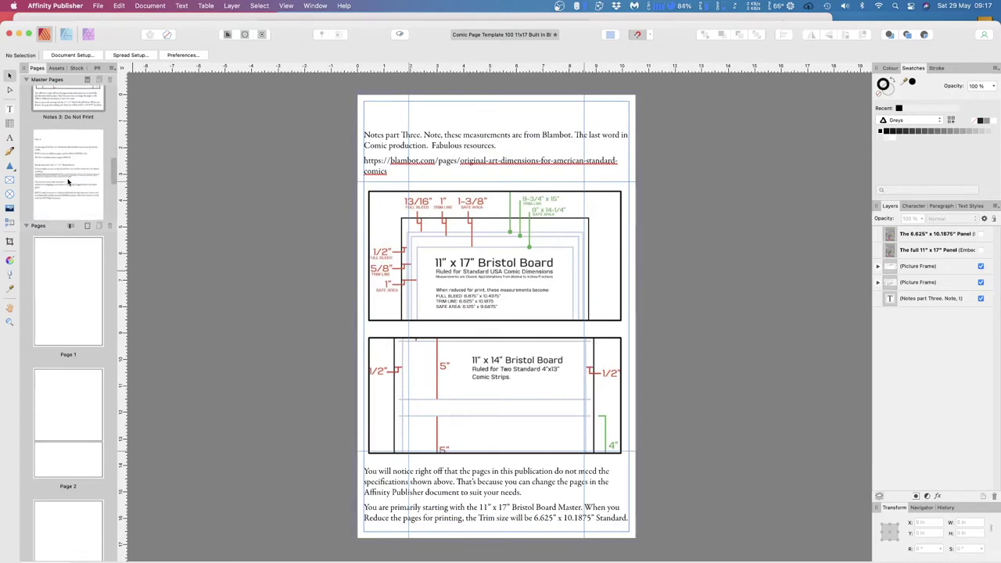
Step: Open the Notes 4: Do Not Print master on KDP comic sizes, then browse the master list
{"action": "double_click", "coordinate": [69, 182]}
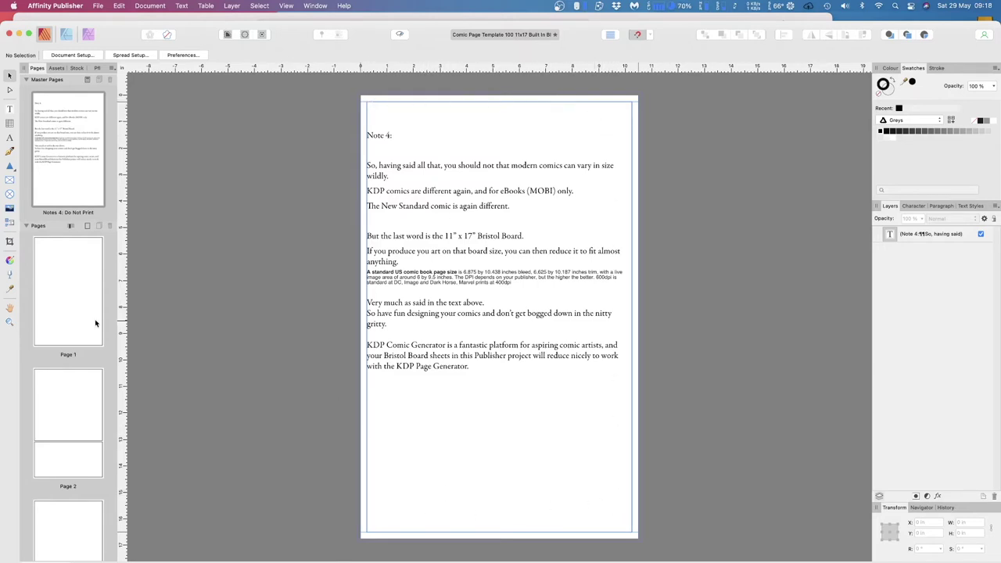
{"action": "scroll", "coordinate": [68, 180], "scroll_direction": "up", "scroll_amount": 3}
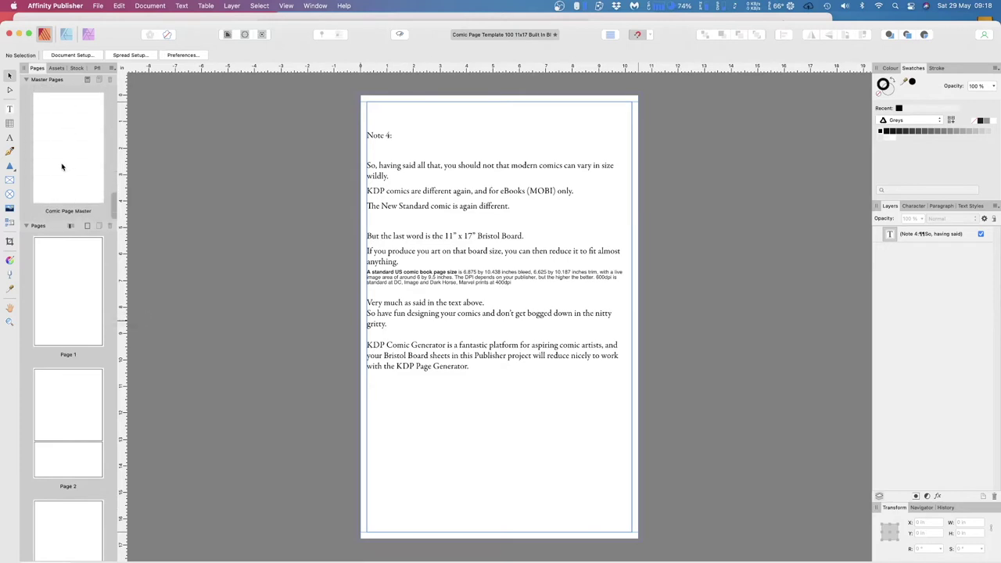
{"action": "left_click", "coordinate": [63, 167]}
{"action": "scroll", "coordinate": [62, 166], "scroll_direction": "up", "scroll_amount": 2}
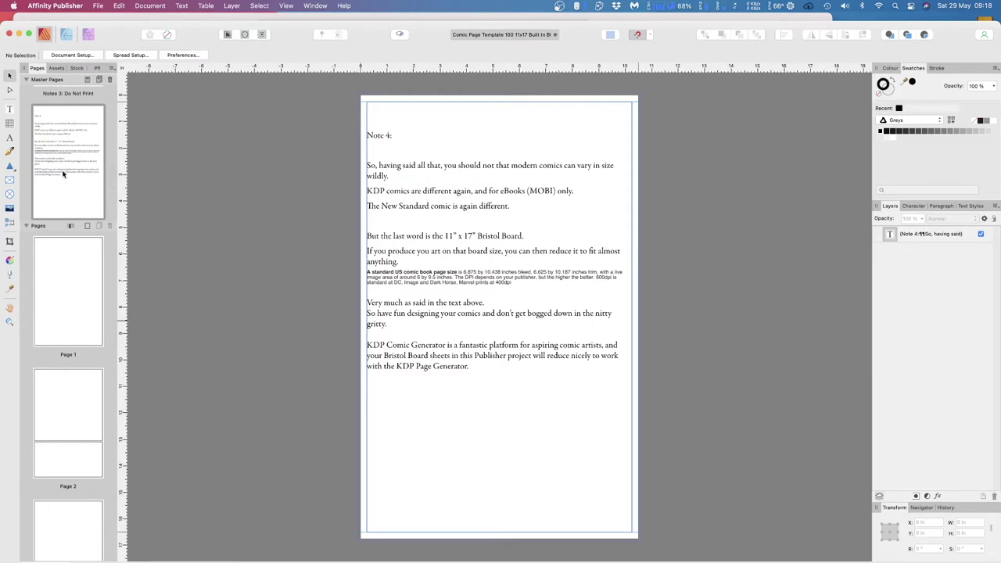
{"action": "scroll", "coordinate": [64, 174], "scroll_direction": "down", "scroll_amount": 2}
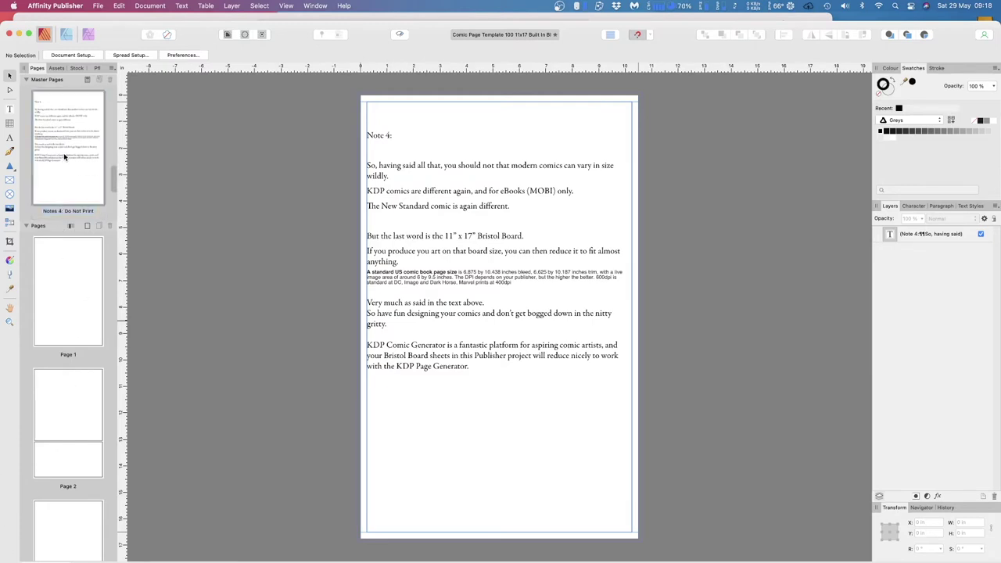
{"action": "scroll", "coordinate": [66, 157], "scroll_direction": "up", "scroll_amount": 2}
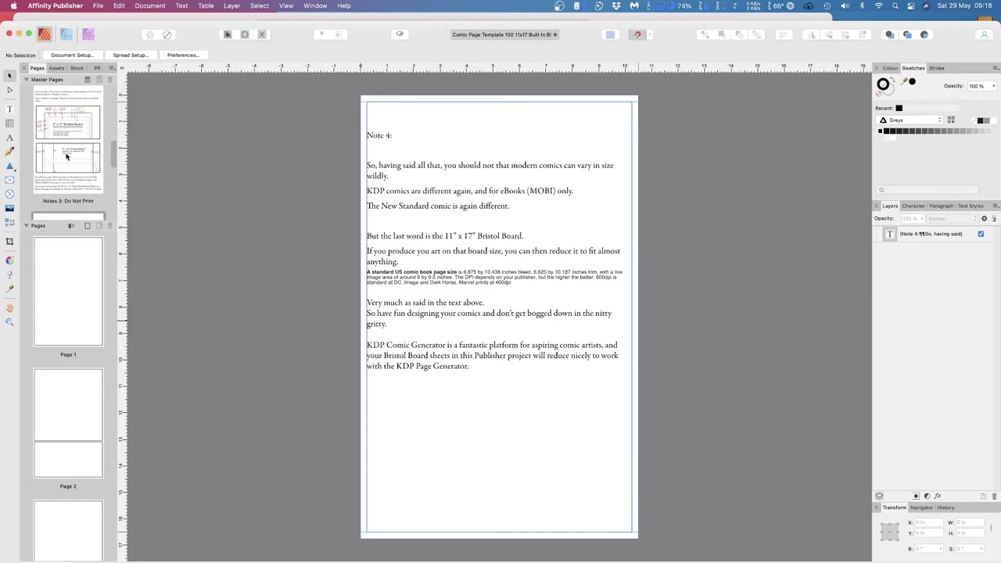
Step: Reopen Notes 3 and toggle the 11" x 17" and 6.625" x 10.1875" cover layers, leaving both hidden
{"action": "double_click", "coordinate": [67, 157]}
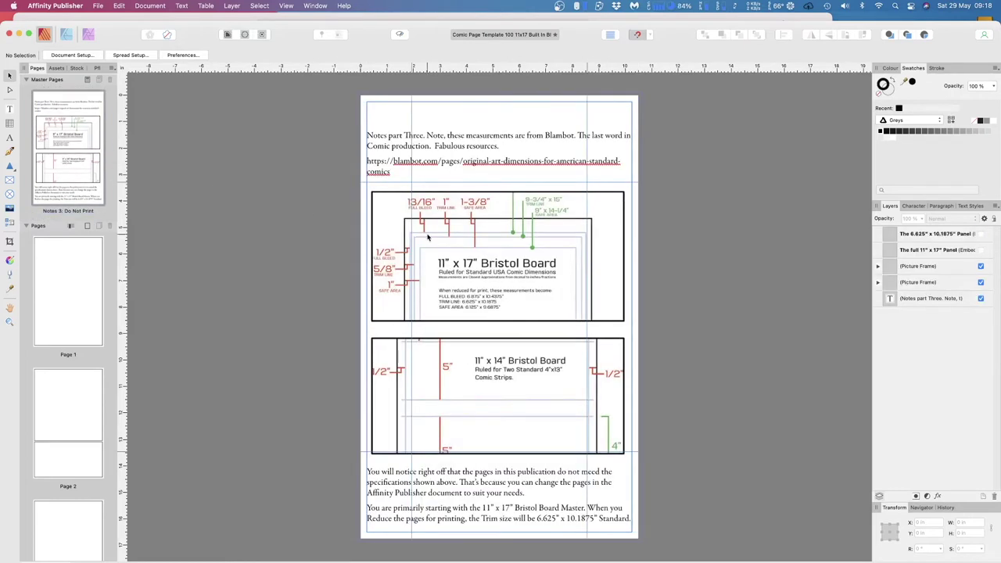
{"action": "left_click", "coordinate": [982, 235]}
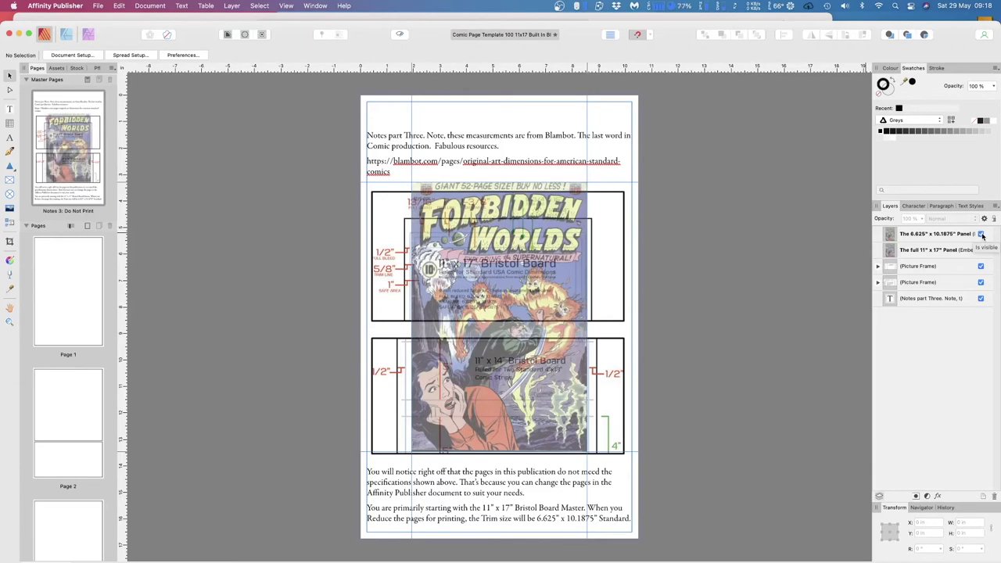
{"action": "left_click", "coordinate": [982, 234]}
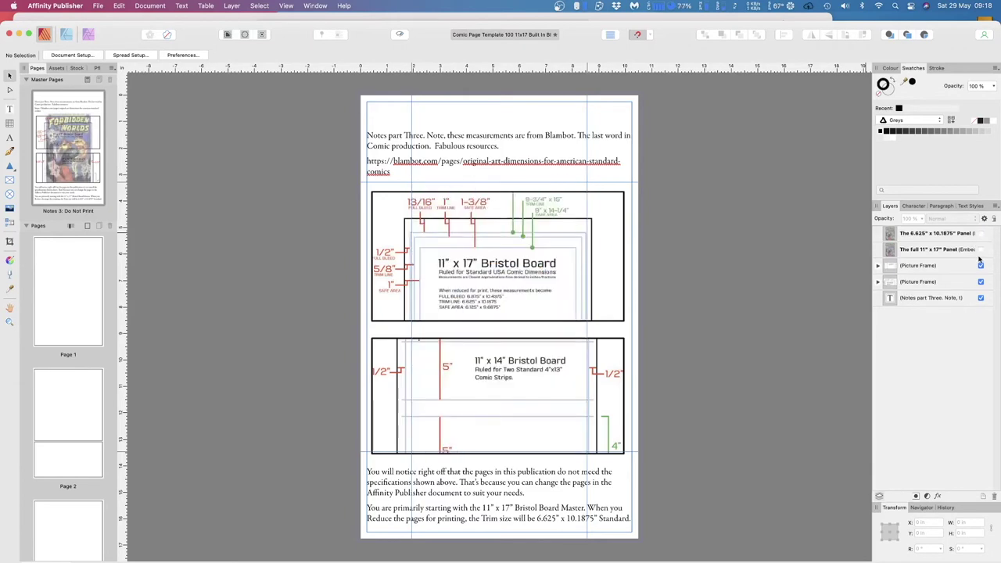
{"action": "left_click", "coordinate": [981, 252]}
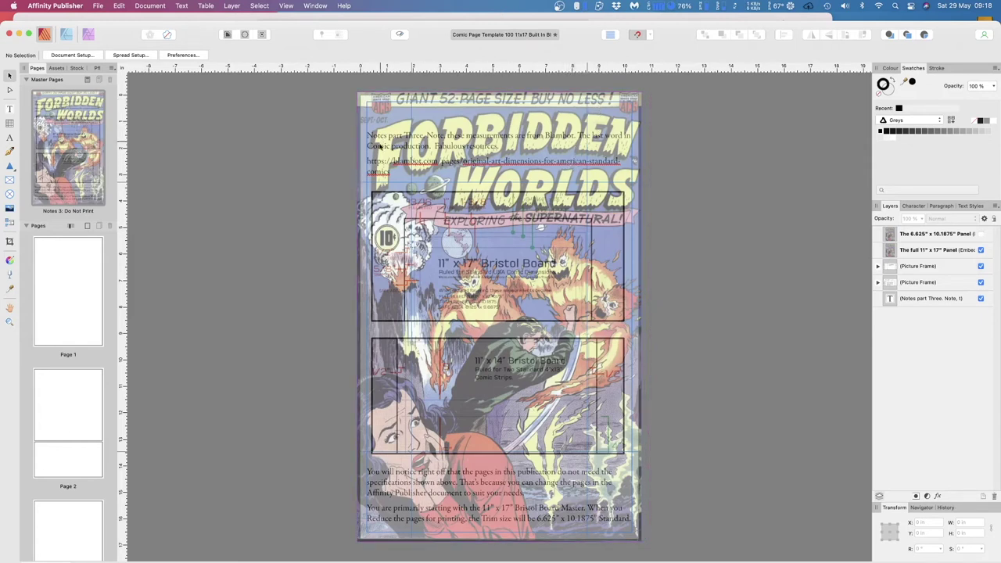
{"action": "left_click", "coordinate": [982, 234]}
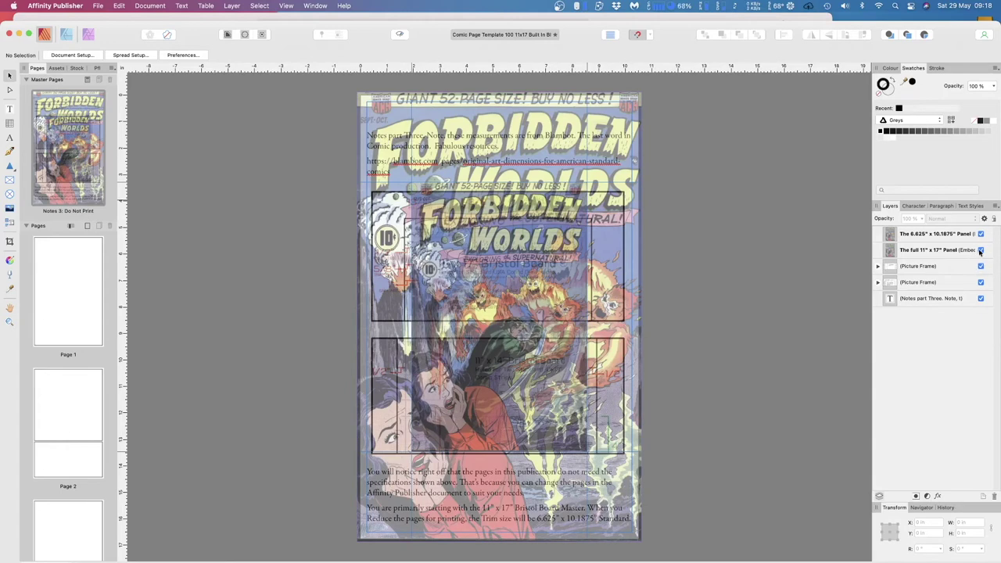
{"action": "left_click", "coordinate": [981, 251]}
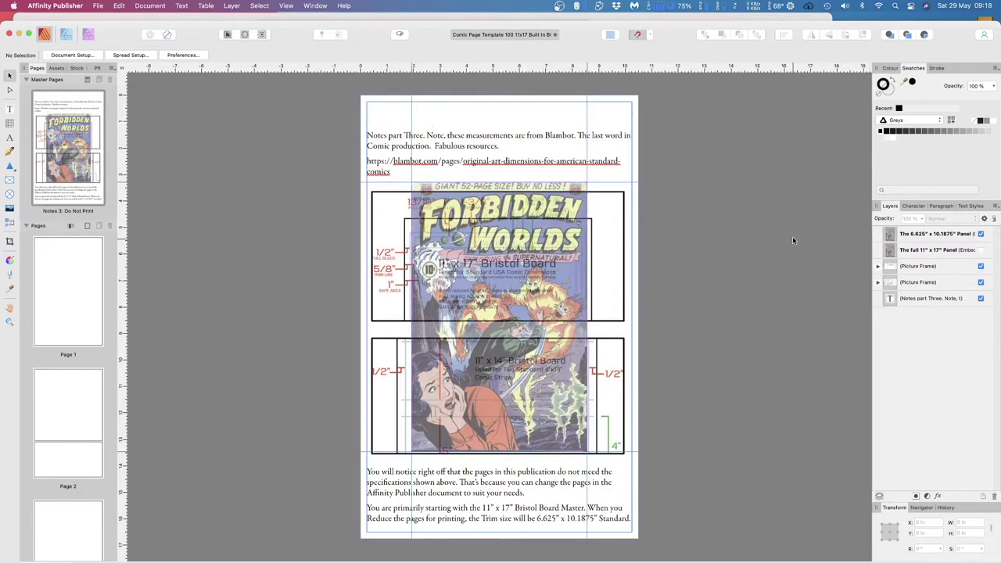
{"action": "scroll", "coordinate": [410, 114], "scroll_direction": "up", "scroll_amount": 2}
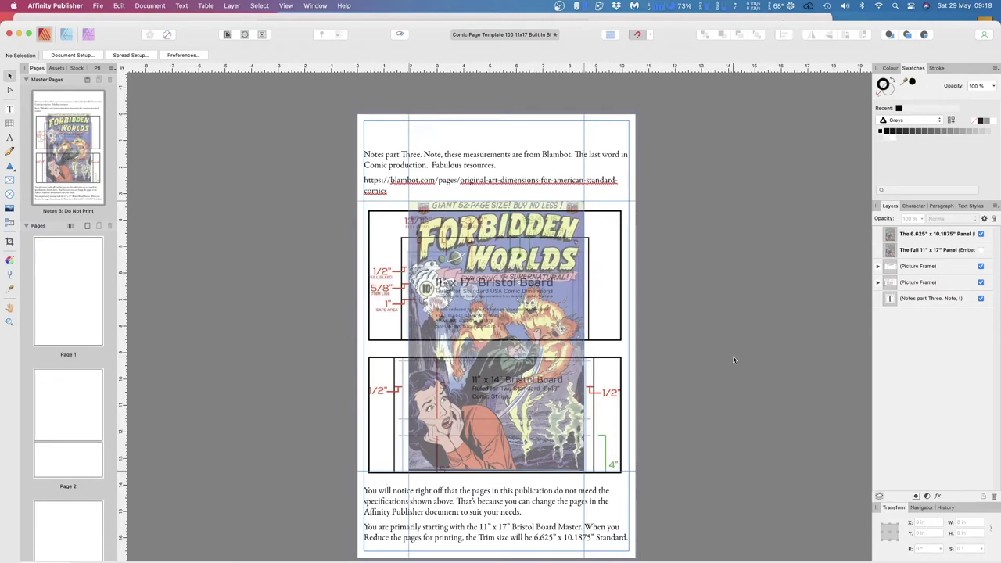
{"action": "left_click", "coordinate": [982, 234]}
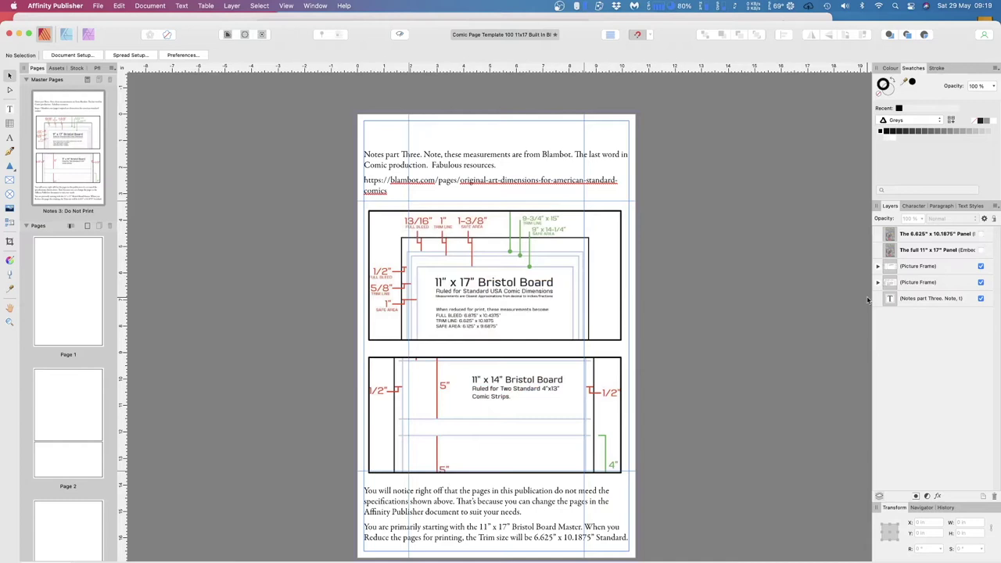
{"action": "left_click", "coordinate": [981, 234]}
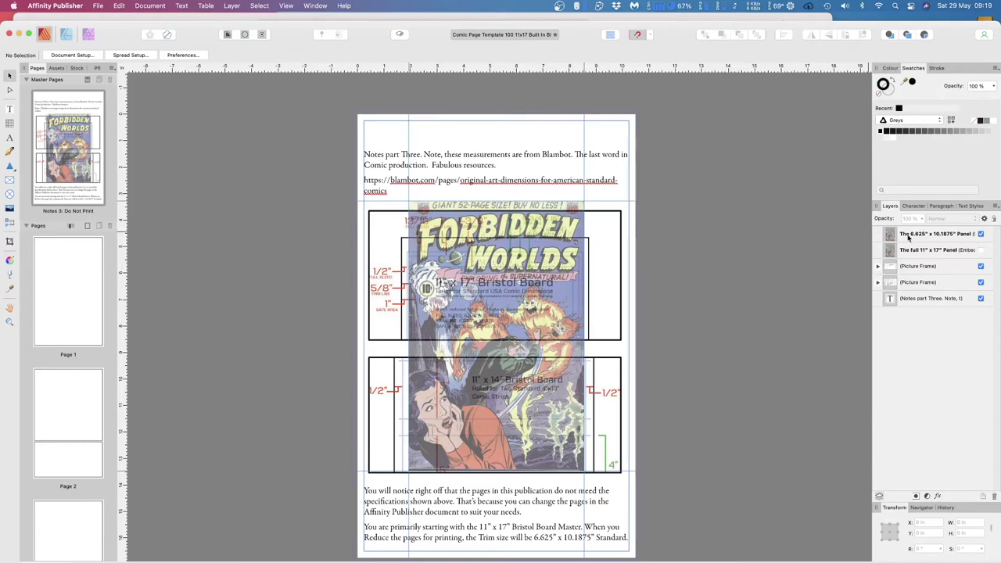
{"action": "left_click", "coordinate": [981, 234]}
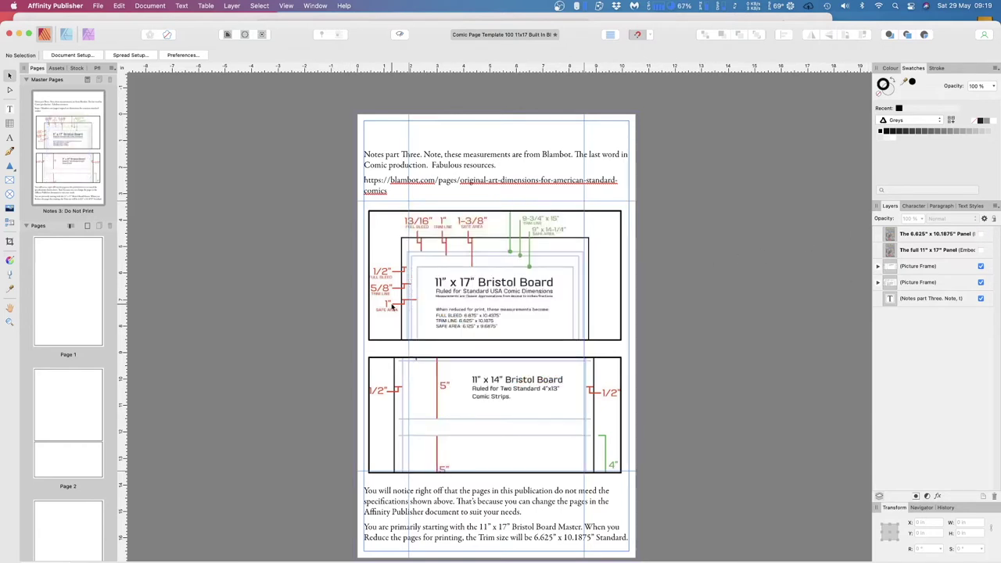
Step: Step through the Notes master and Pages 1 to 6 to view their panel layouts
{"action": "scroll", "coordinate": [78, 201], "scroll_direction": "up", "scroll_amount": 5}
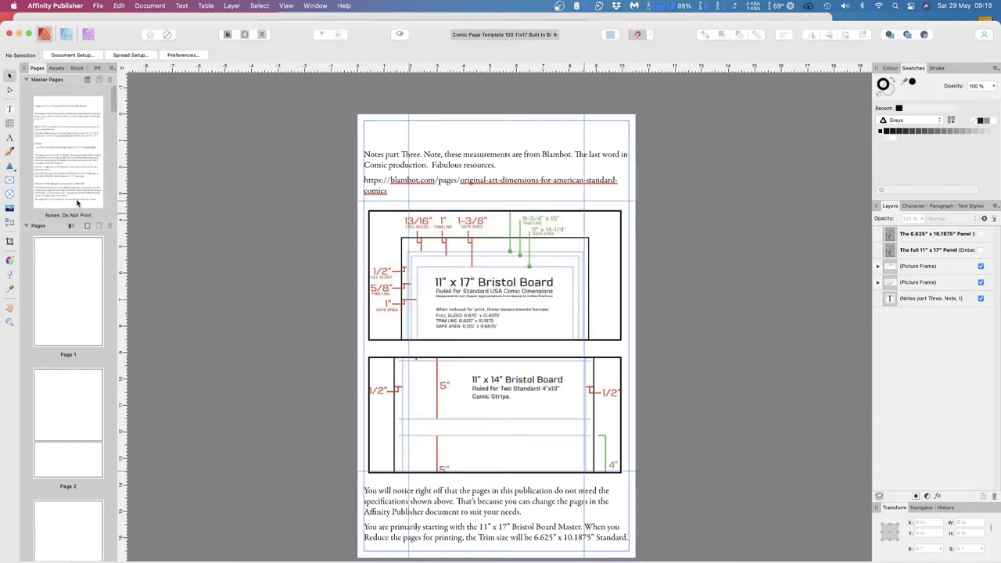
{"action": "double_click", "coordinate": [70, 150]}
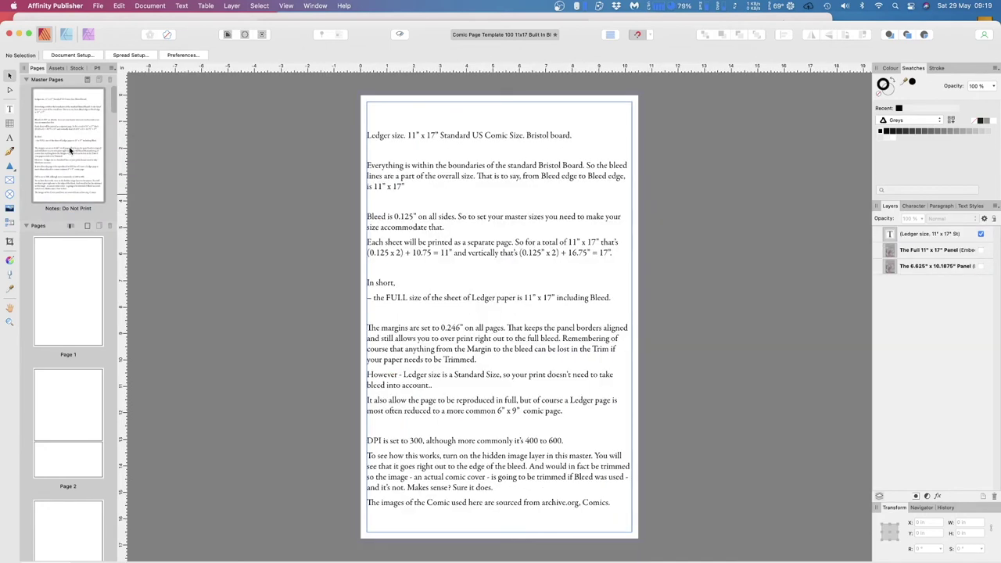
{"action": "double_click", "coordinate": [71, 297]}
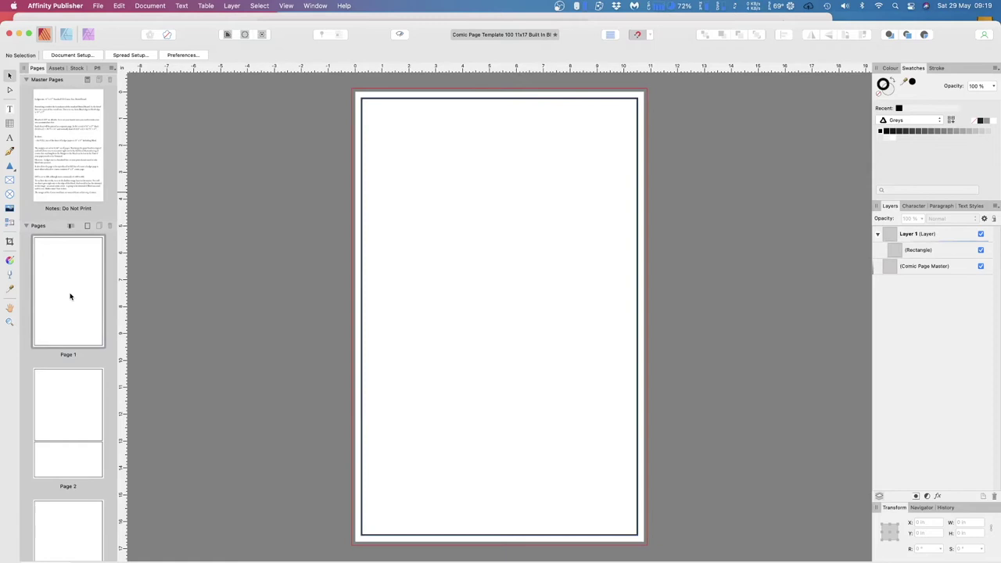
{"action": "double_click", "coordinate": [78, 405]}
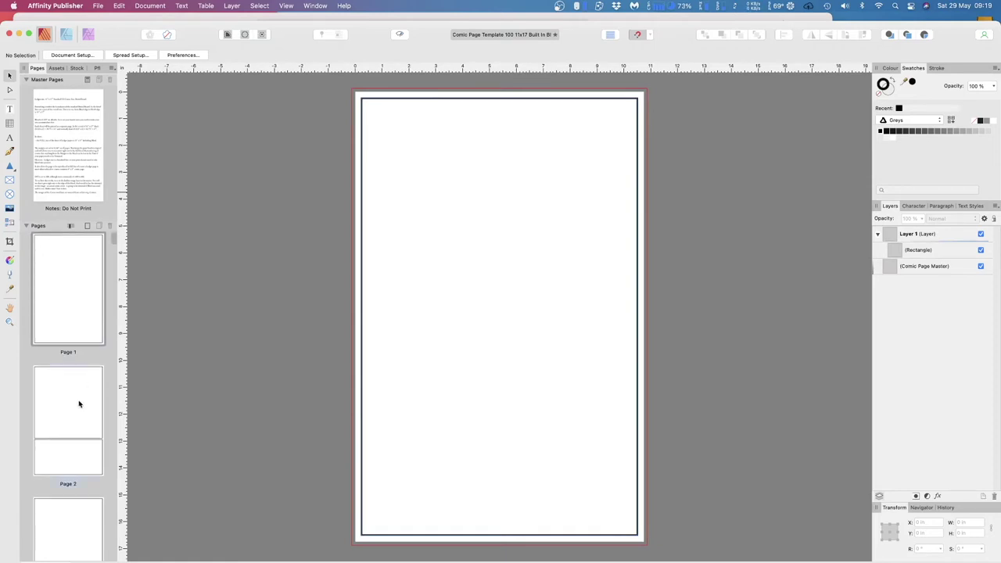
{"action": "scroll", "coordinate": [78, 404], "scroll_direction": "down", "scroll_amount": 5}
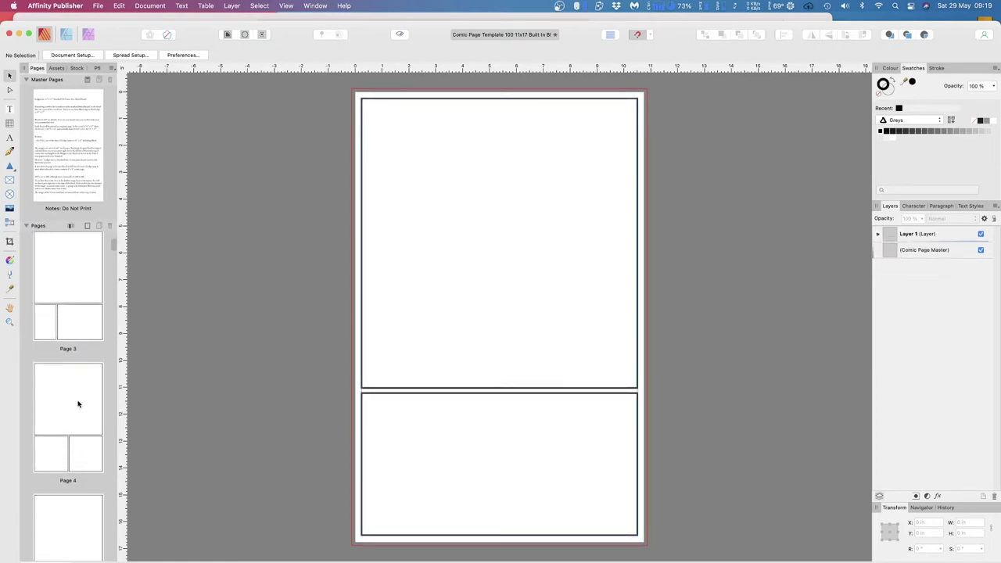
{"action": "double_click", "coordinate": [60, 284]}
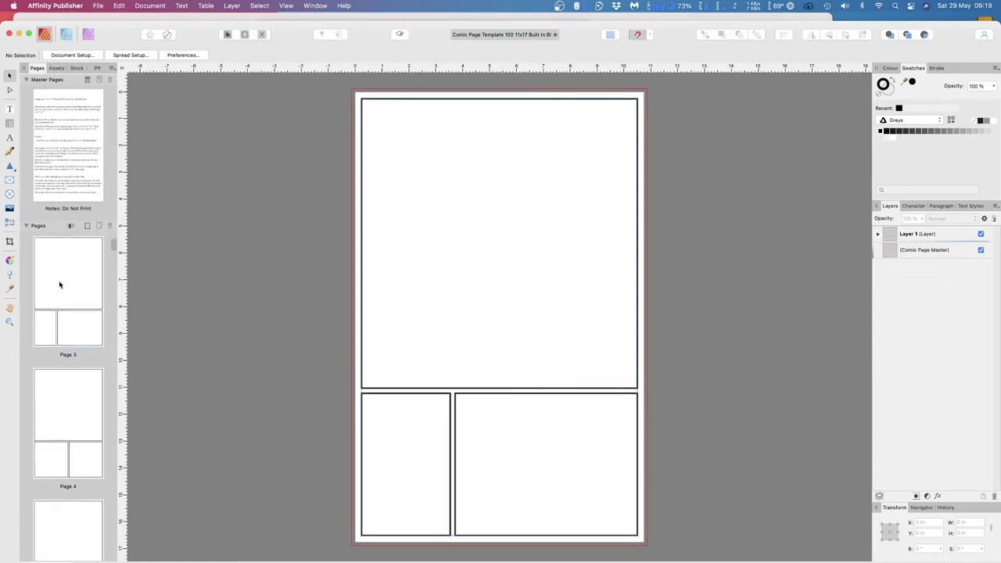
{"action": "double_click", "coordinate": [69, 407]}
{"action": "scroll", "coordinate": [70, 403], "scroll_direction": "down", "scroll_amount": 3}
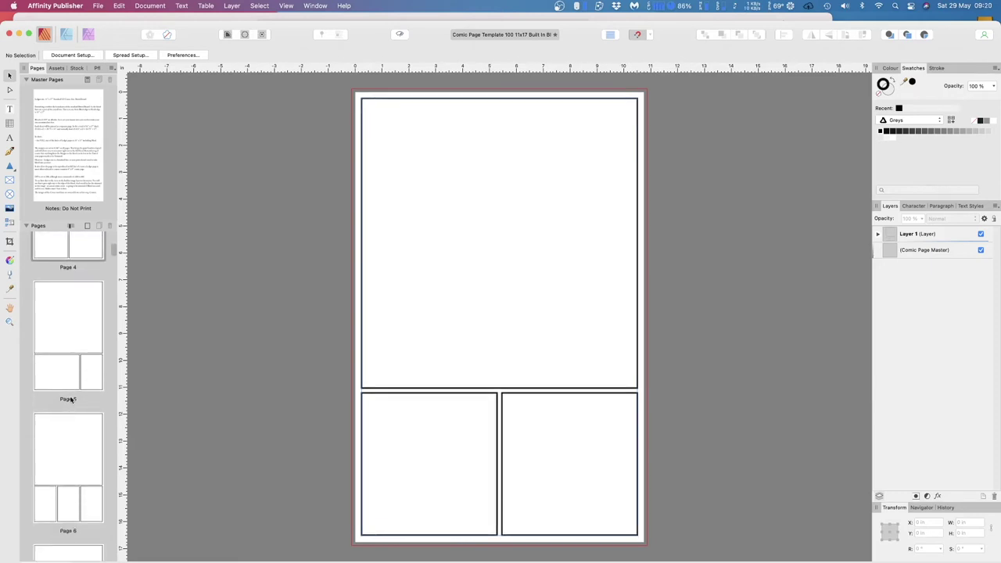
{"action": "double_click", "coordinate": [66, 355]}
{"action": "scroll", "coordinate": [62, 489], "scroll_direction": "down", "scroll_amount": 1}
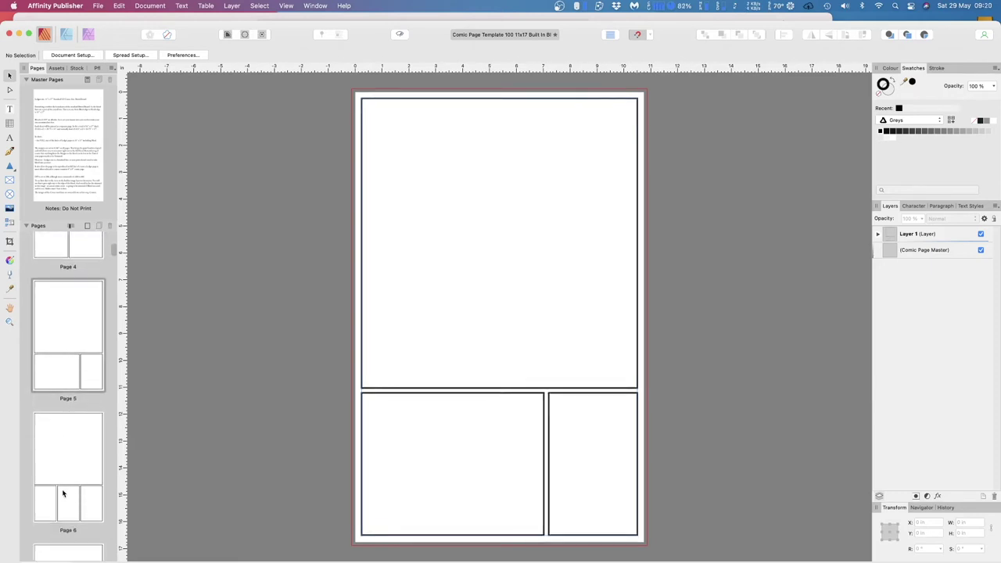
{"action": "double_click", "coordinate": [63, 492]}
Step: Scroll down the Pages panel and select Page 28 to view its panel layout
{"action": "scroll", "coordinate": [74, 474], "scroll_direction": "down", "scroll_amount": 8}
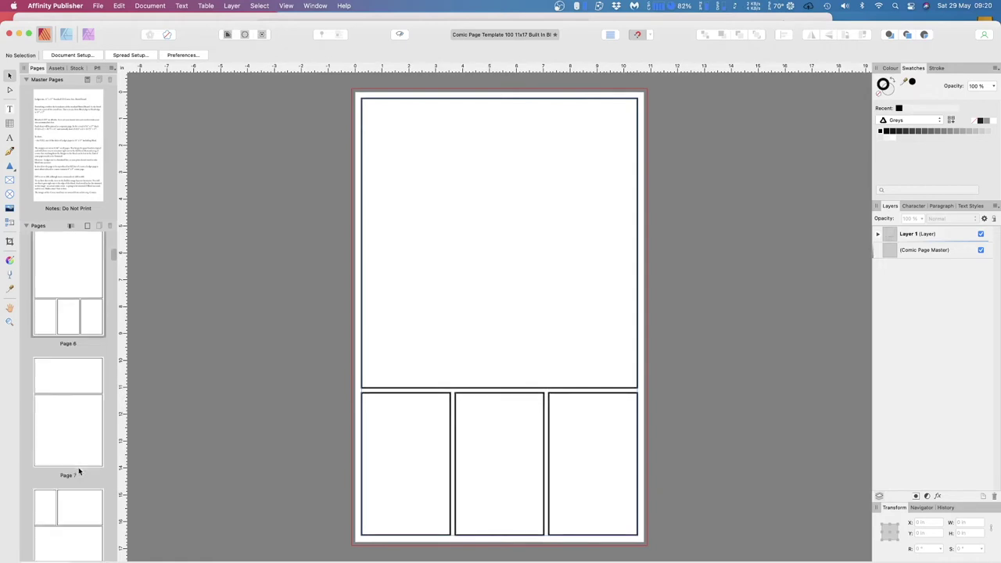
{"action": "scroll", "coordinate": [79, 471], "scroll_direction": "down", "scroll_amount": 5}
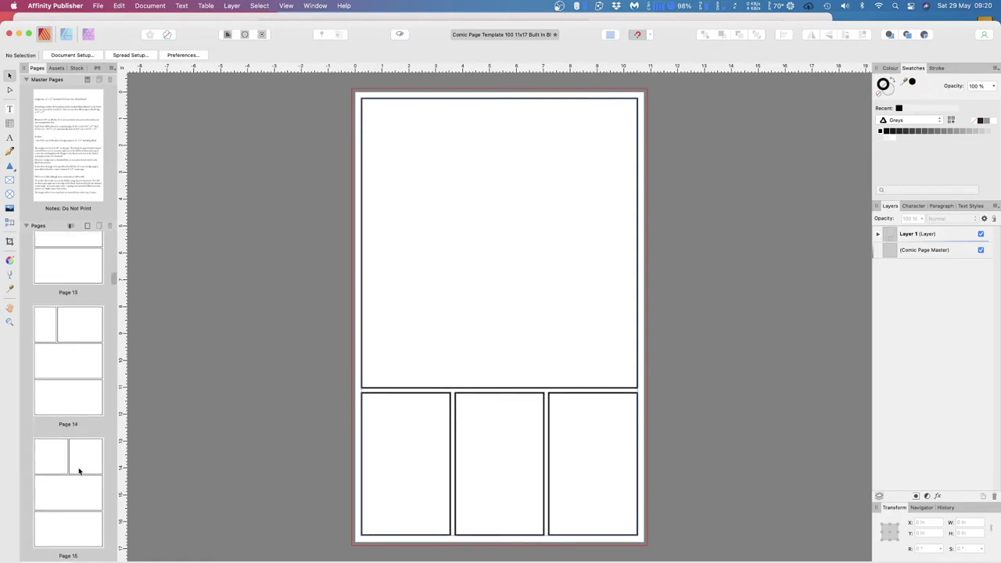
{"action": "left_click_drag", "start_coordinate": [112, 285], "coordinate": [114, 330]}
{"action": "left_click", "coordinate": [80, 352]}
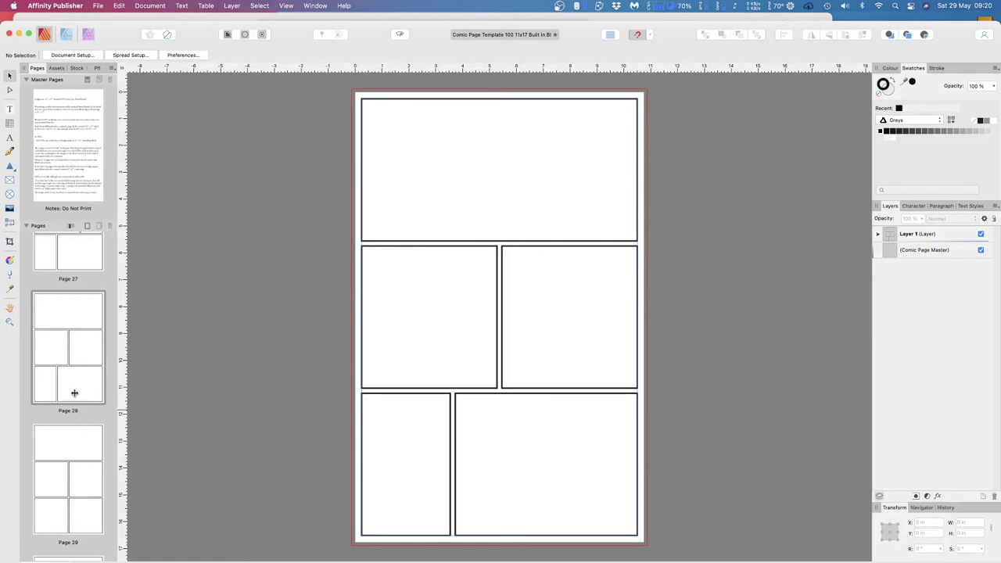
{"action": "left_click", "coordinate": [78, 309]}
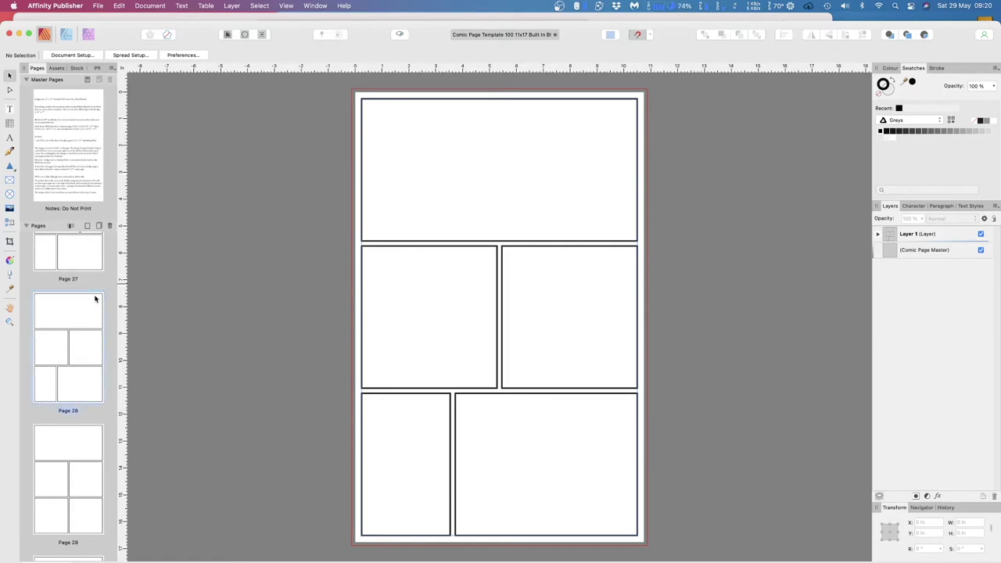
Step: View Page 100's panel layout, then return to Page 1
{"action": "scroll", "coordinate": [86, 294], "scroll_direction": "down", "scroll_amount": 5}
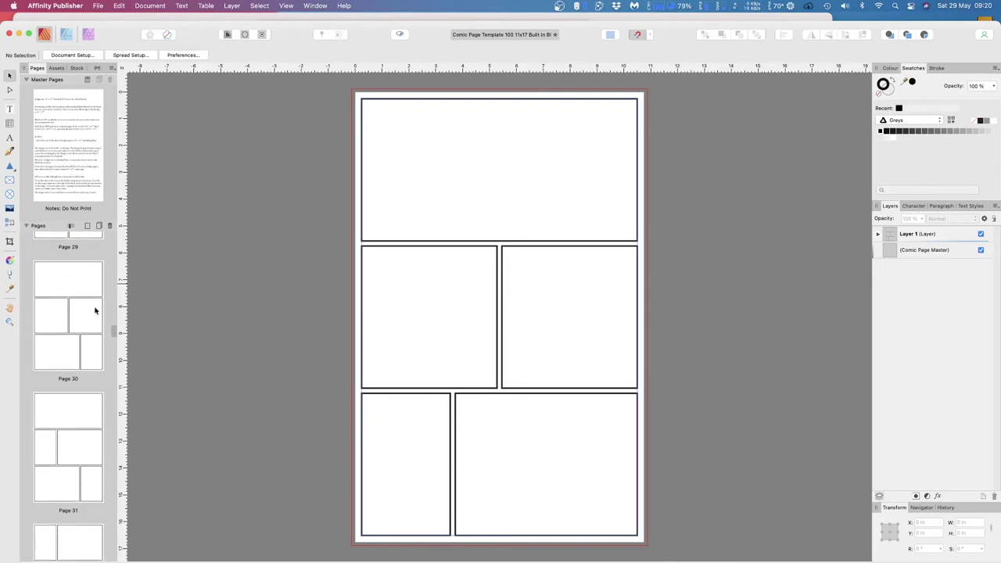
{"action": "left_click_drag", "start_coordinate": [112, 331], "coordinate": [116, 554]}
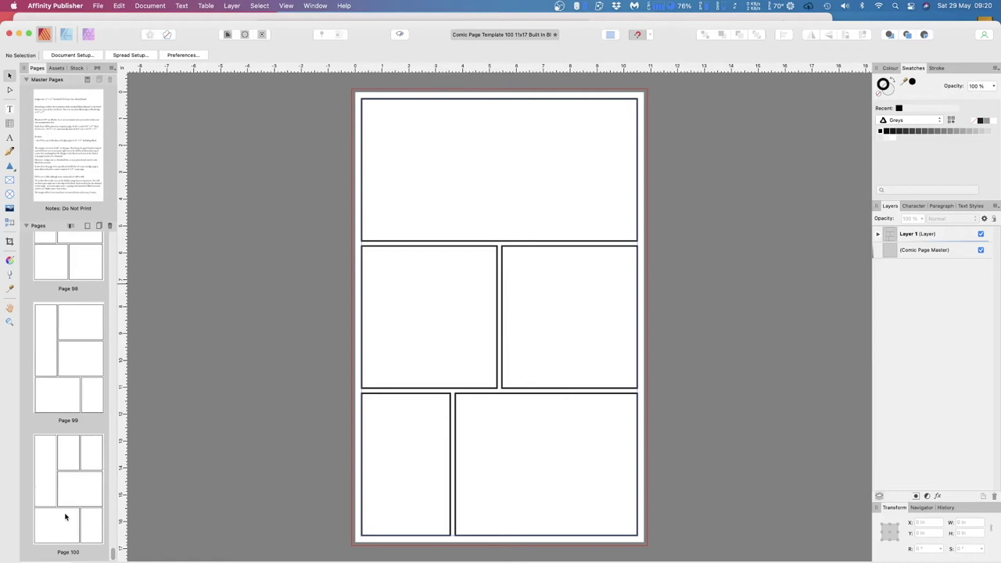
{"action": "left_click", "coordinate": [66, 491]}
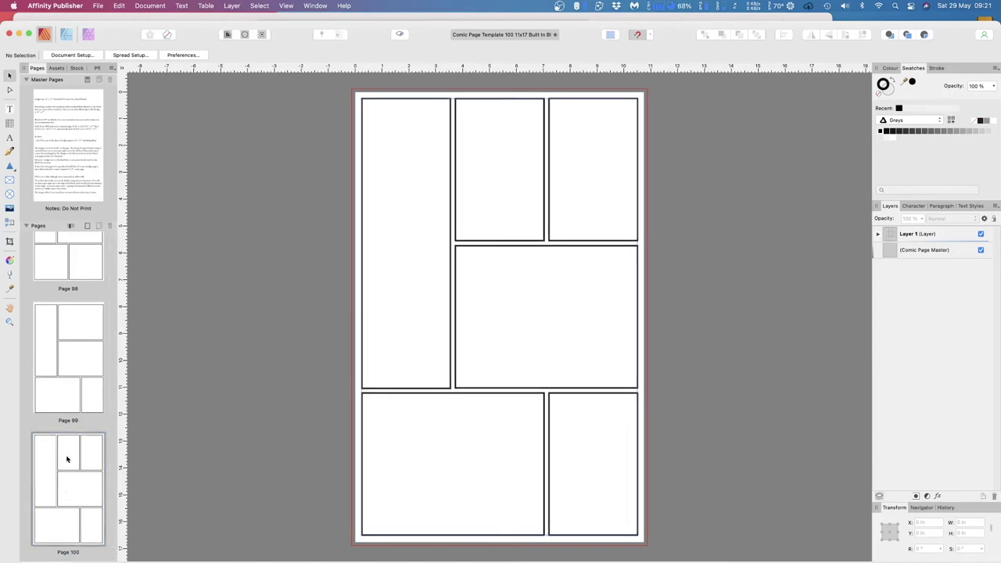
{"action": "scroll", "coordinate": [68, 469], "scroll_direction": "up", "scroll_amount": 10}
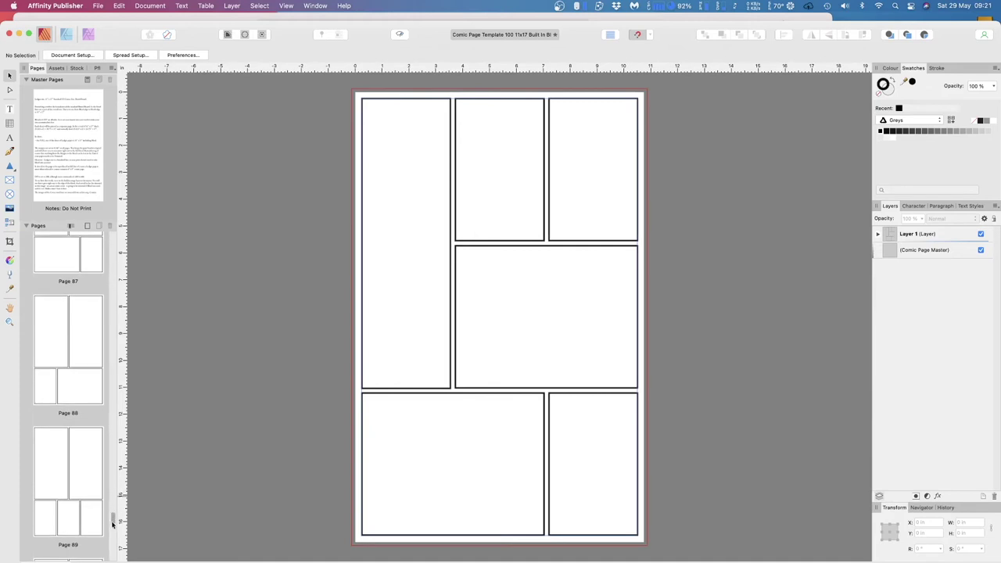
{"action": "left_click_drag", "start_coordinate": [115, 523], "coordinate": [110, 239]}
{"action": "left_click", "coordinate": [63, 290]}
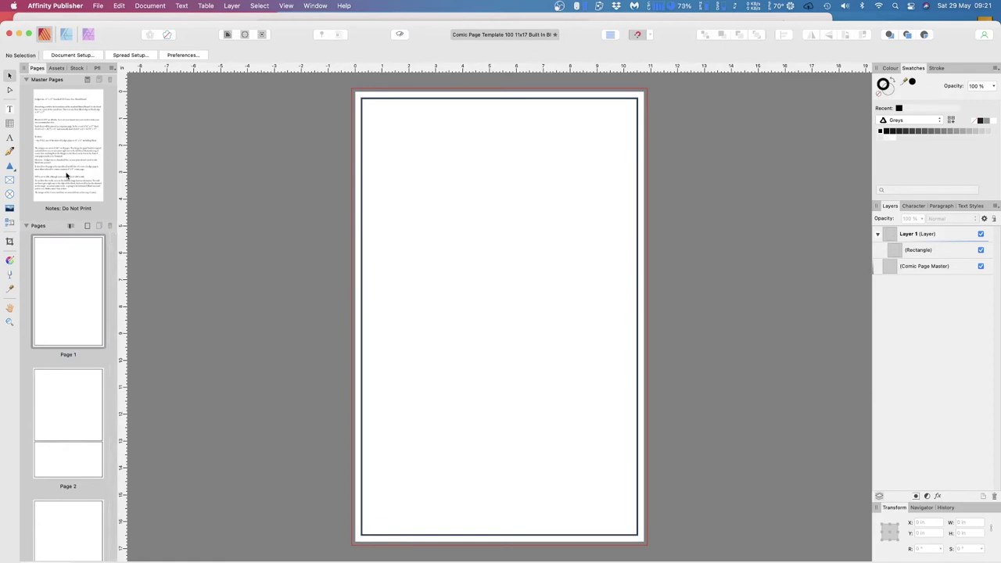
Step: On the Notes 3 master, show and select the full 11" x 17" Forbidden Worlds cover
{"action": "scroll", "coordinate": [66, 176], "scroll_direction": "up", "scroll_amount": 1}
{"action": "scroll", "coordinate": [66, 175], "scroll_direction": "down", "scroll_amount": 10}
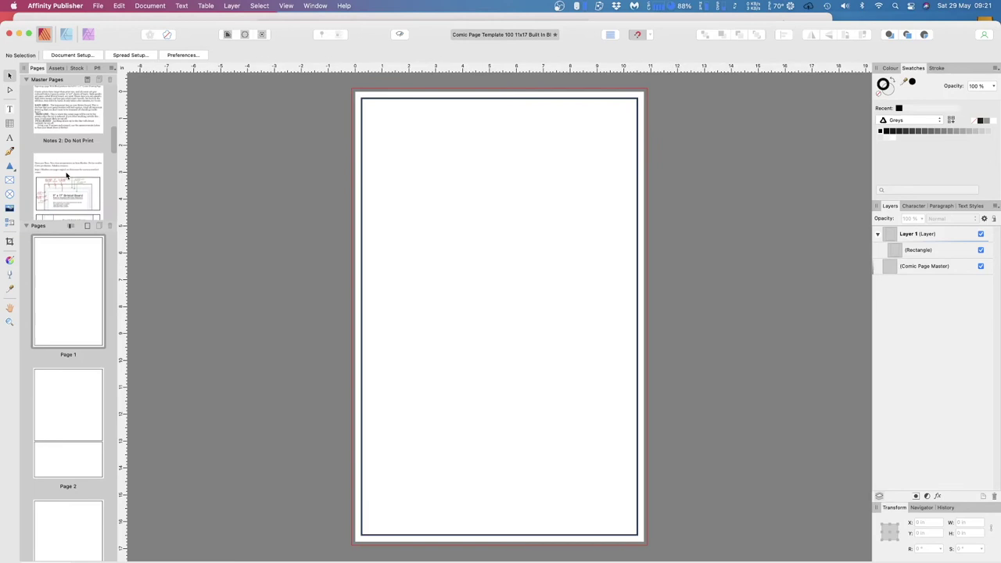
{"action": "scroll", "coordinate": [76, 192], "scroll_direction": "down", "scroll_amount": 3}
{"action": "double_click", "coordinate": [75, 192]}
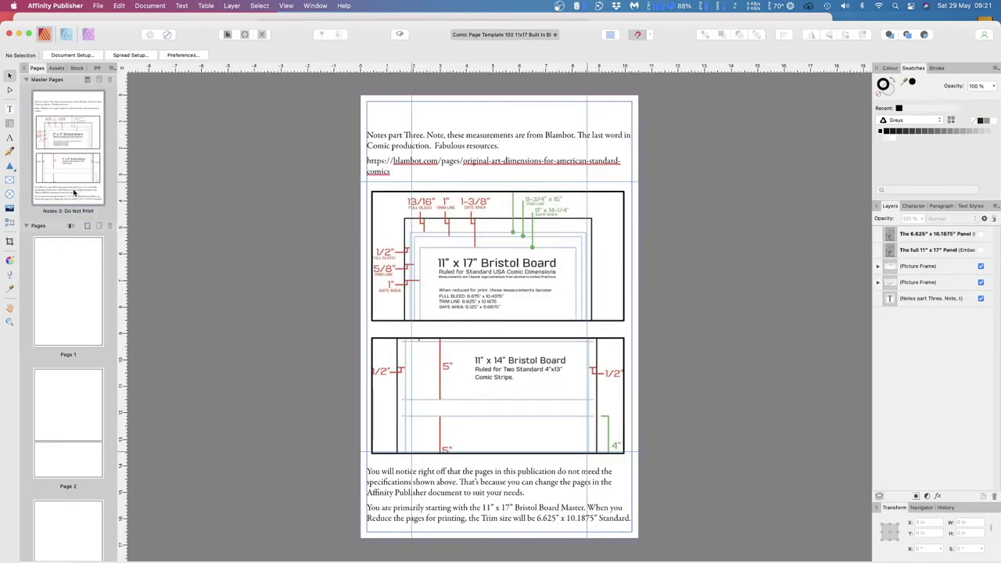
{"action": "left_click", "coordinate": [982, 250]}
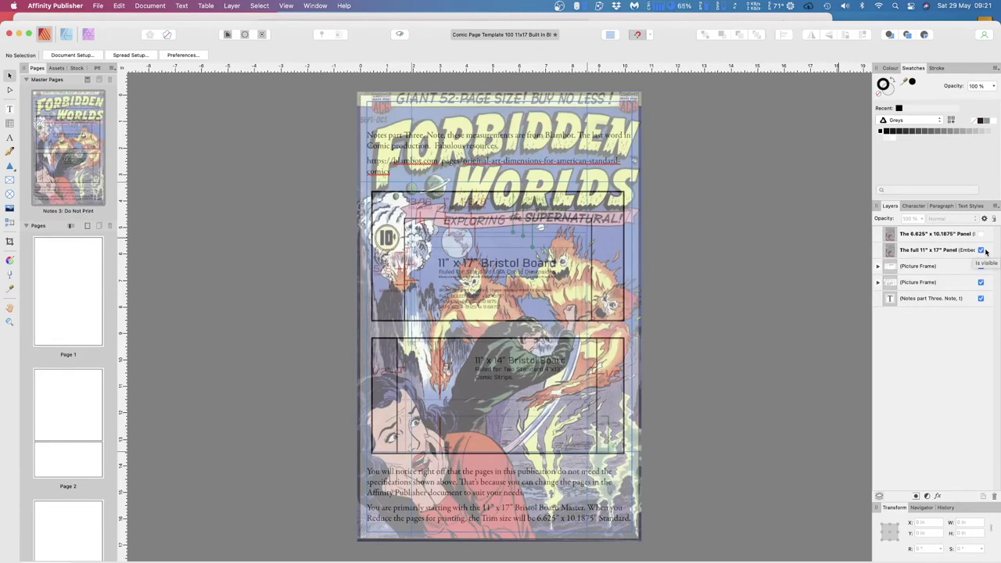
{"action": "left_click", "coordinate": [935, 250]}
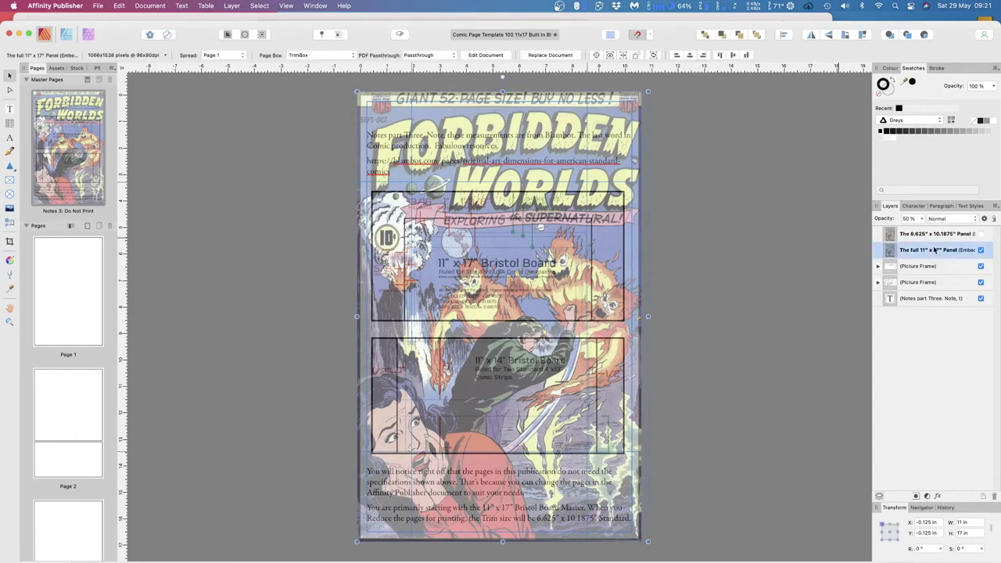
Step: Paste the cover onto Page 1 and toggle its visibility to compare
{"action": "double_click", "coordinate": [62, 303]}
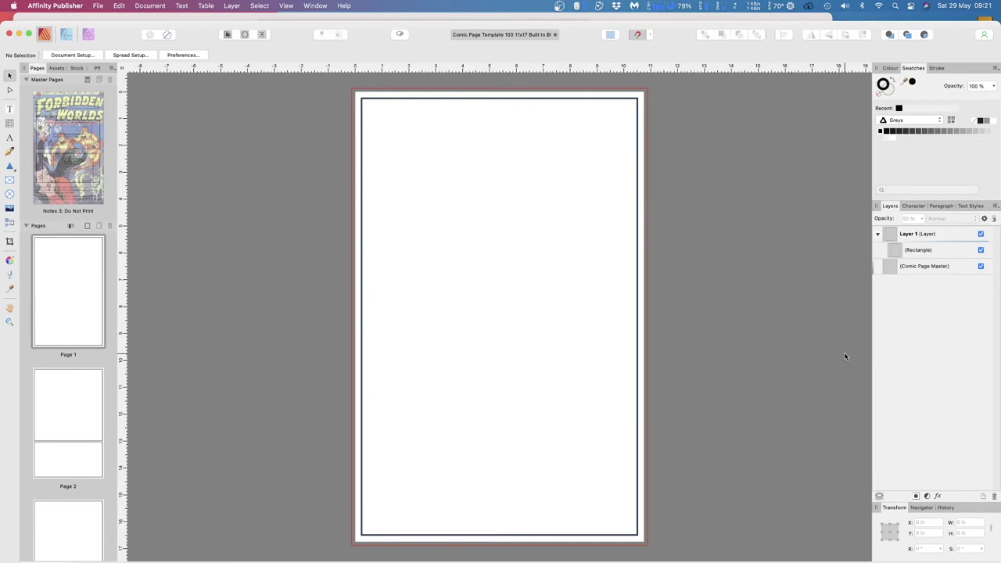
{"action": "key", "text": "super+v"}
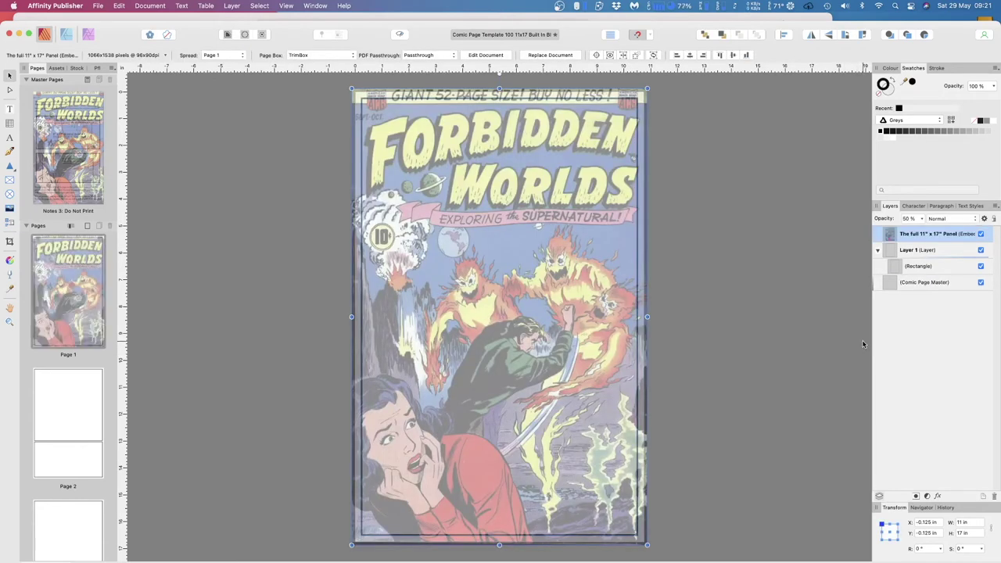
{"action": "left_click", "coordinate": [980, 234]}
{"action": "left_click", "coordinate": [981, 234]}
Step: Set up a PDF export with Include bleed ticked and Area set to Current Page
{"action": "left_click", "coordinate": [99, 6]}
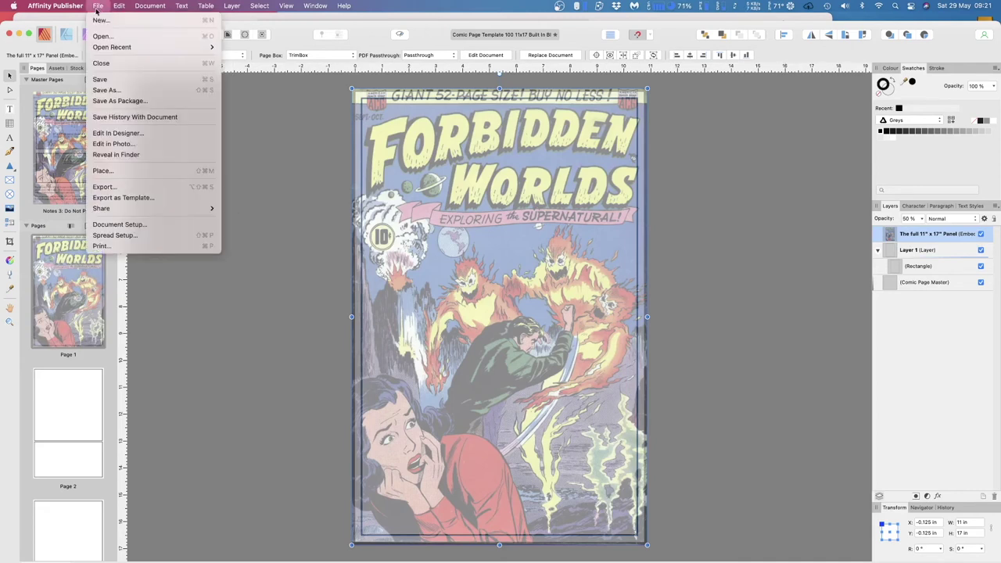
{"action": "left_click", "coordinate": [129, 187]}
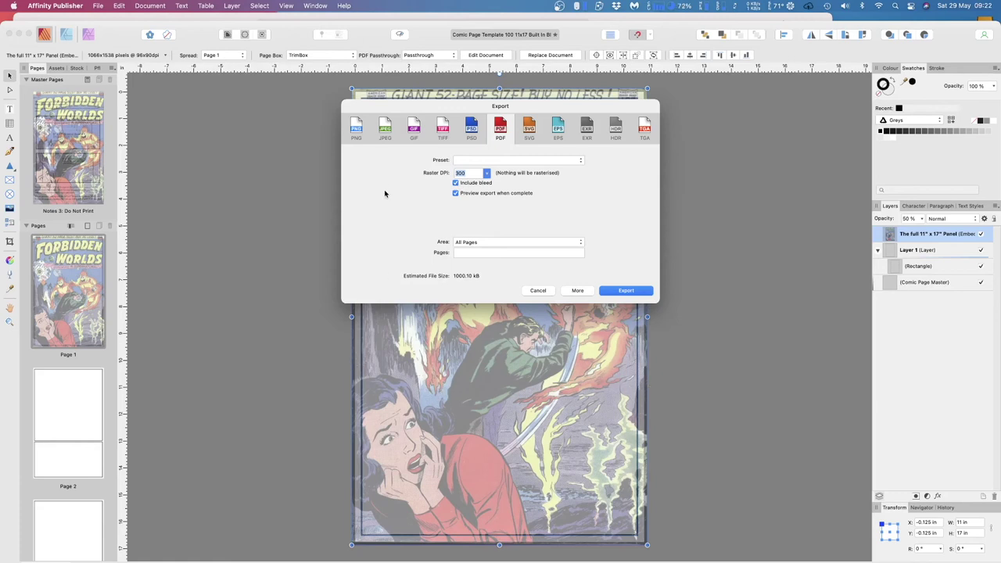
{"action": "left_click", "coordinate": [456, 183]}
{"action": "left_click", "coordinate": [457, 183]}
{"action": "left_click", "coordinate": [457, 183]}
{"action": "left_click", "coordinate": [458, 184]}
{"action": "left_click", "coordinate": [519, 245]}
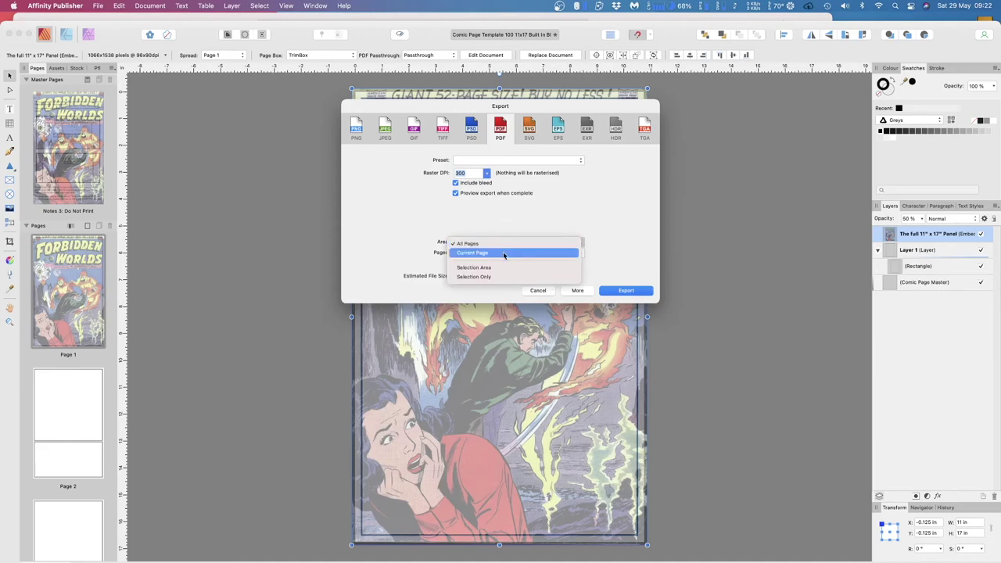
{"action": "left_click", "coordinate": [505, 254]}
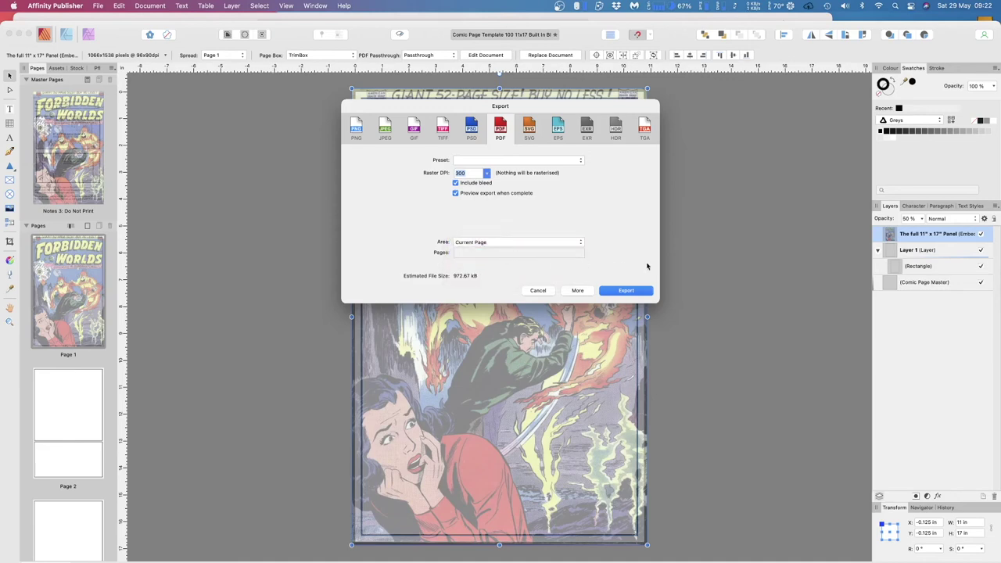
Step: Save the PDF to Downloads, replacing Comic Page Template 100 11x17 Built In Bleeds.pdf
{"action": "left_click", "coordinate": [627, 294]}
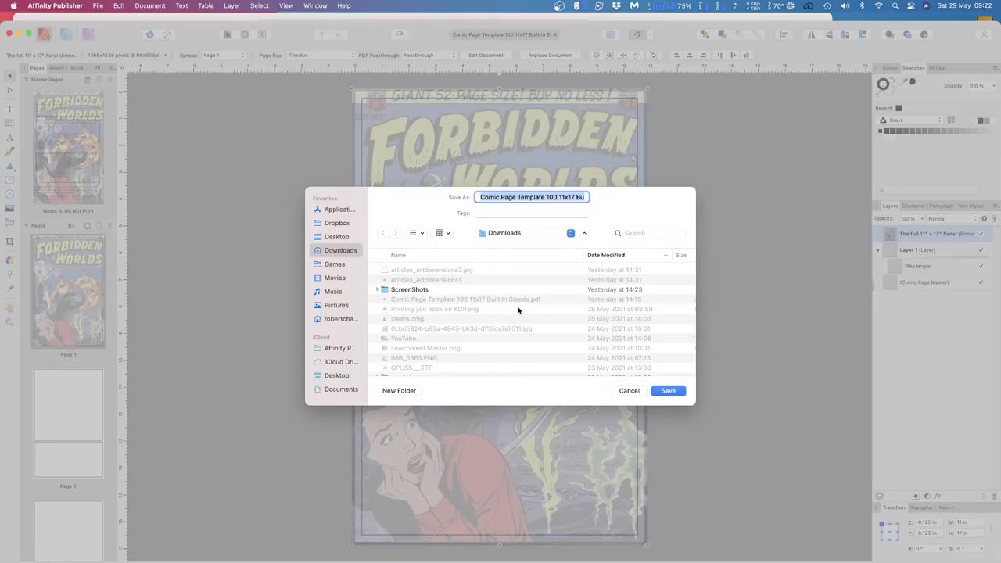
{"action": "left_click", "coordinate": [666, 393]}
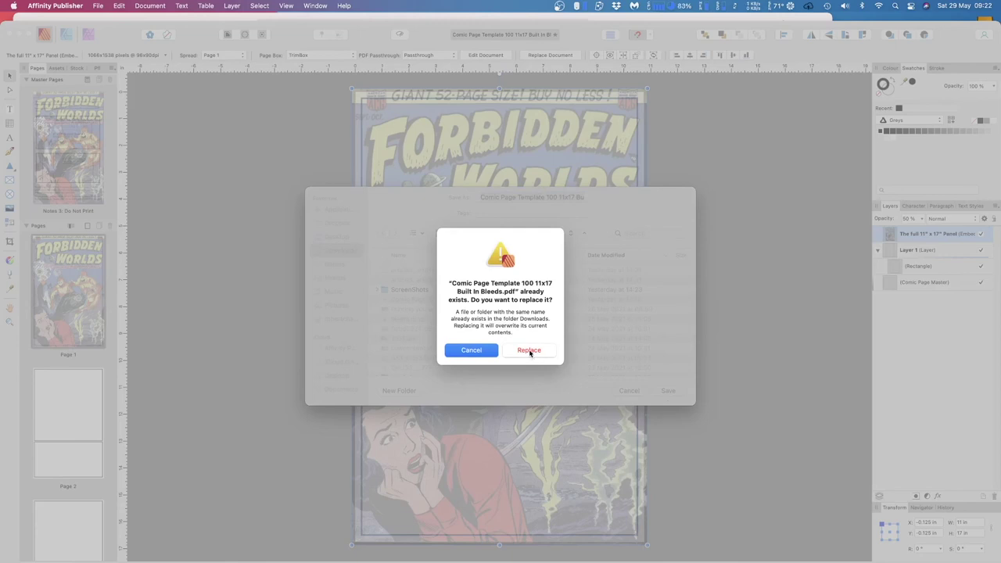
{"action": "left_click", "coordinate": [529, 350]}
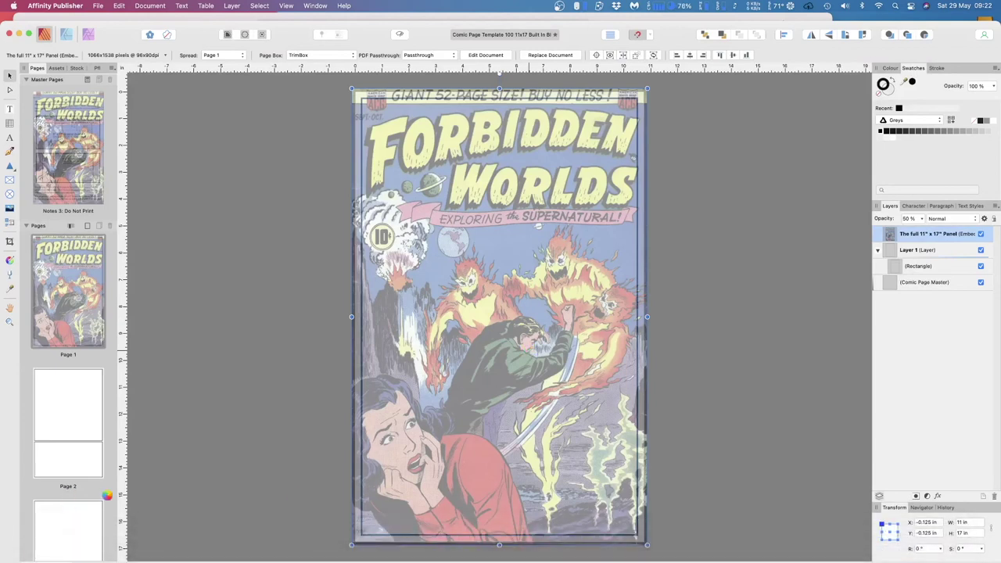
{"action": "scroll", "coordinate": [186, 462], "scroll_direction": "down", "scroll_amount": 2}
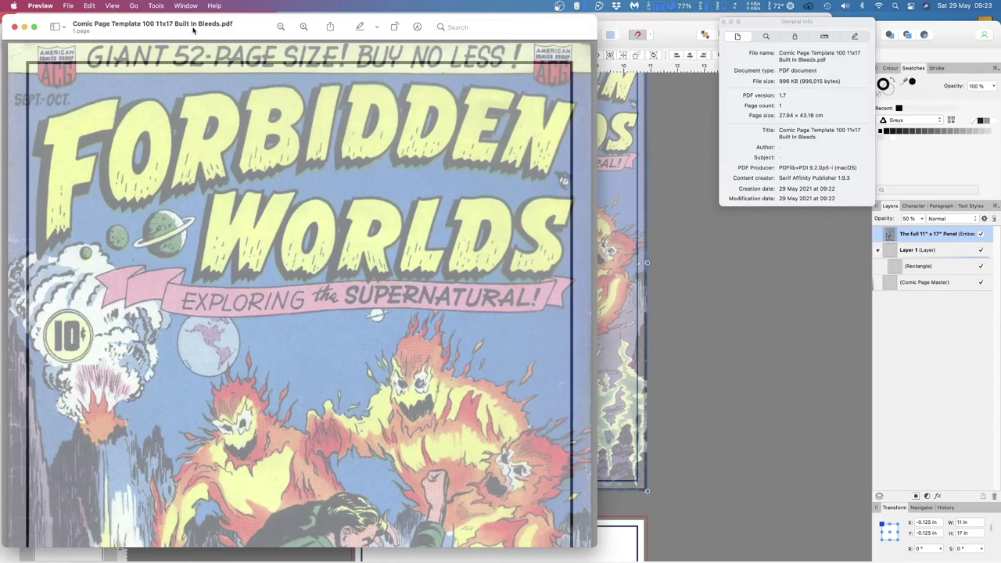
Step: Move the cover PDF window aside and return to Page 1 of the comic document
{"action": "left_click_drag", "start_coordinate": [94, 23], "coordinate": [223, 26]}
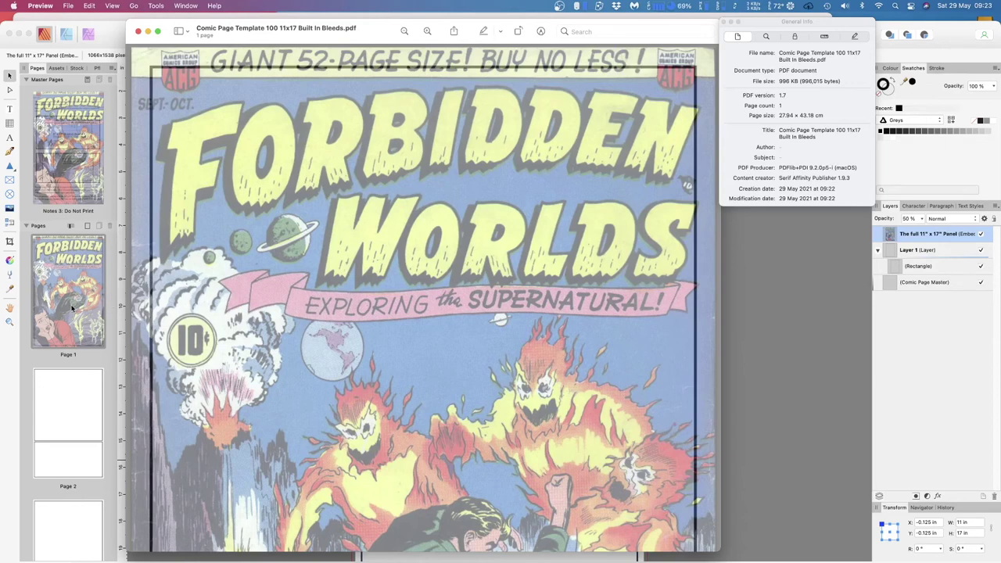
{"action": "scroll", "coordinate": [72, 308], "scroll_direction": "down", "scroll_amount": 2}
{"action": "double_click", "coordinate": [71, 305]}
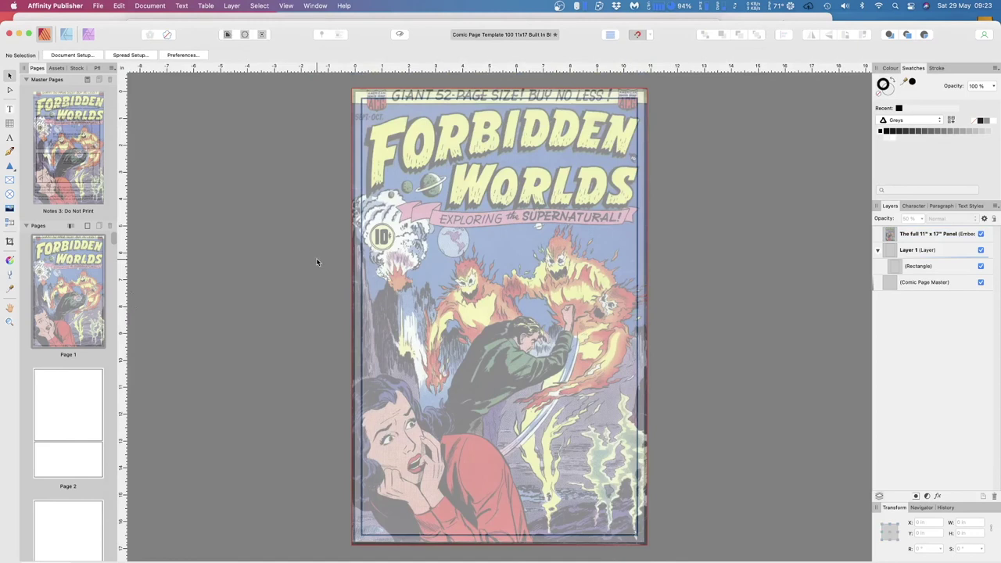
Step: Toggle the panel frame layer off and on, then switch to Page 2's two-panel layout
{"action": "left_click", "coordinate": [983, 251]}
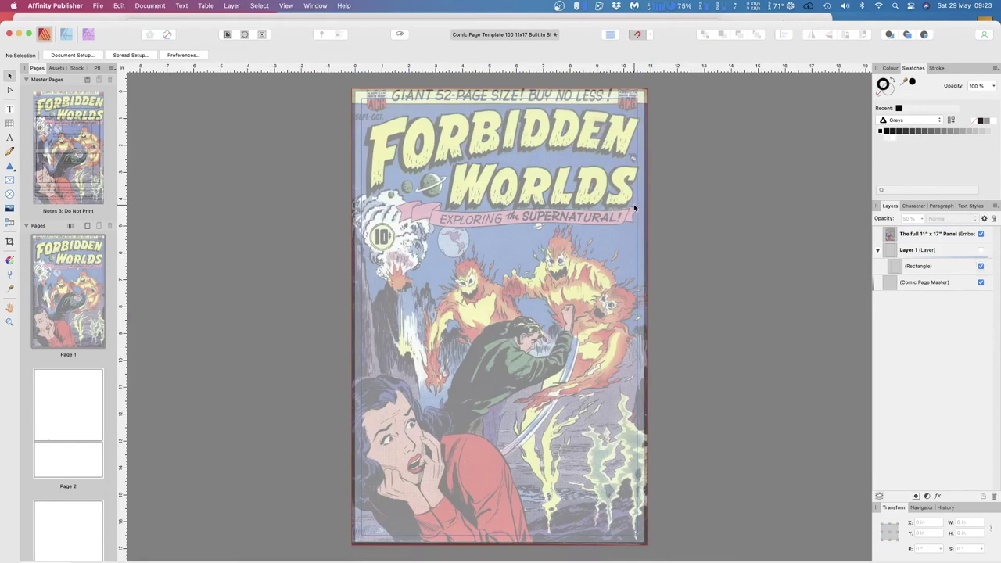
{"action": "left_click", "coordinate": [981, 251]}
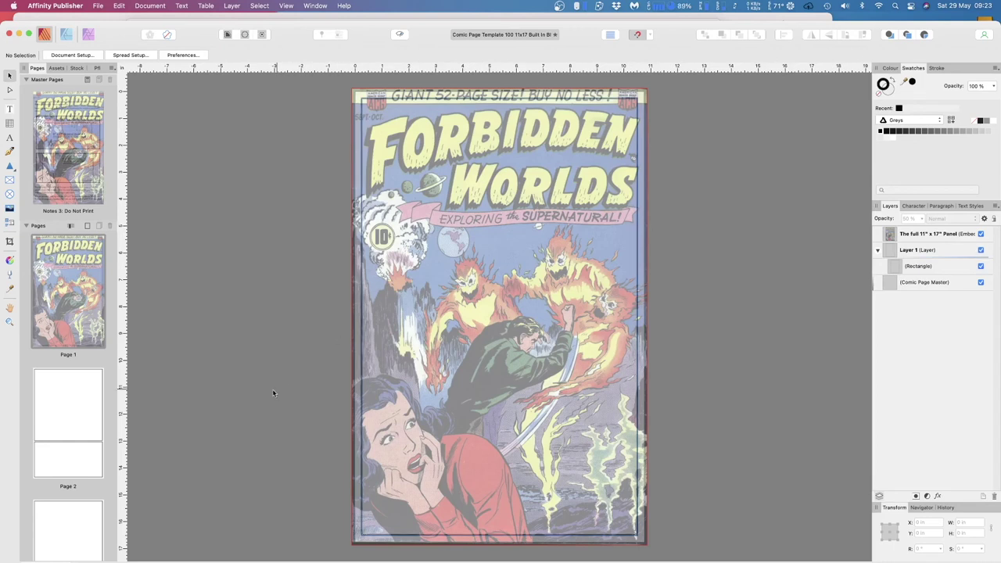
{"action": "left_click", "coordinate": [94, 404]}
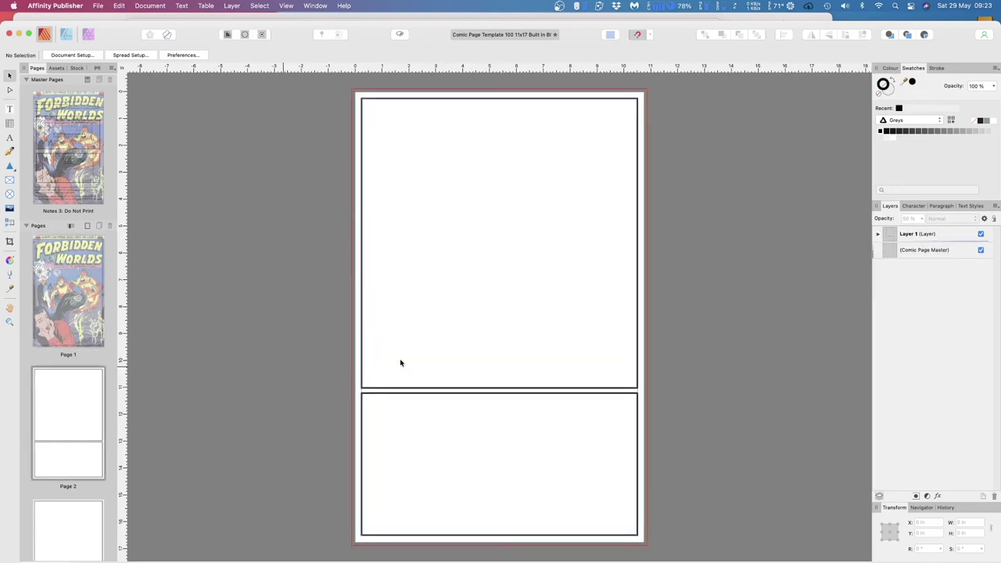
{"action": "left_click", "coordinate": [981, 236]}
{"action": "left_click", "coordinate": [982, 235]}
Step: Bring the exported cover PDF forward in Preview and close it
{"action": "mouse_move", "coordinate": [141, 559]}
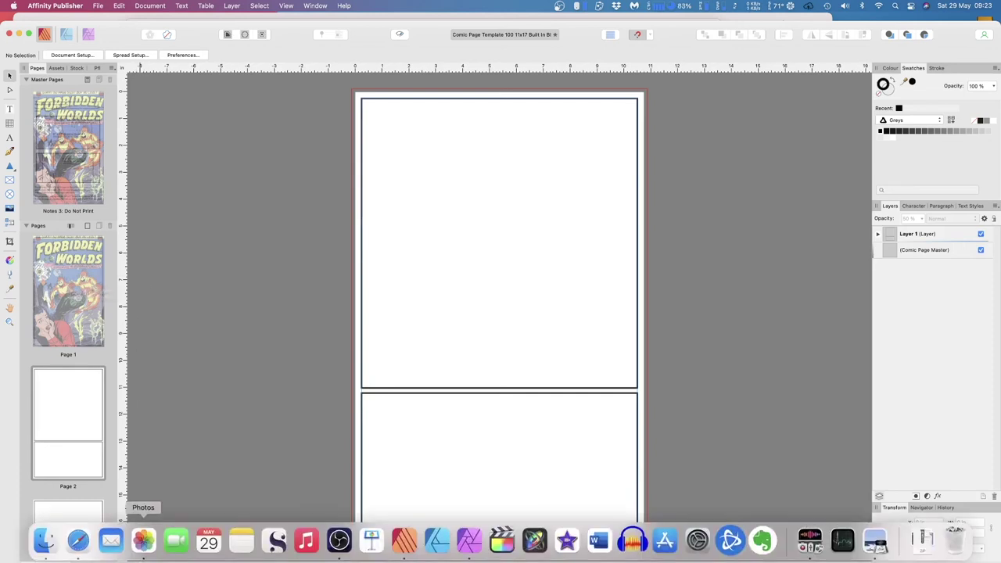
{"action": "left_click", "coordinate": [876, 541]}
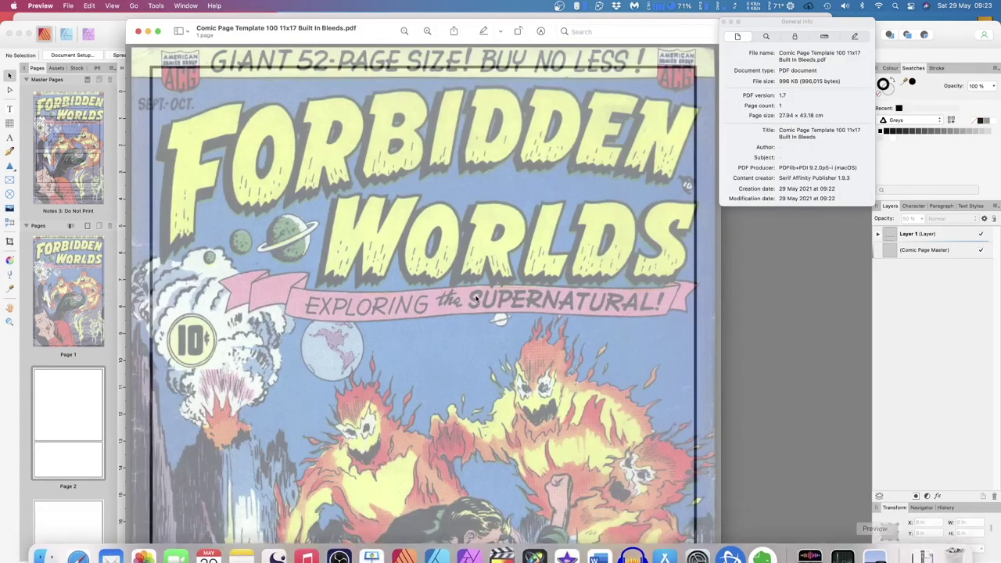
{"action": "left_click", "coordinate": [138, 32]}
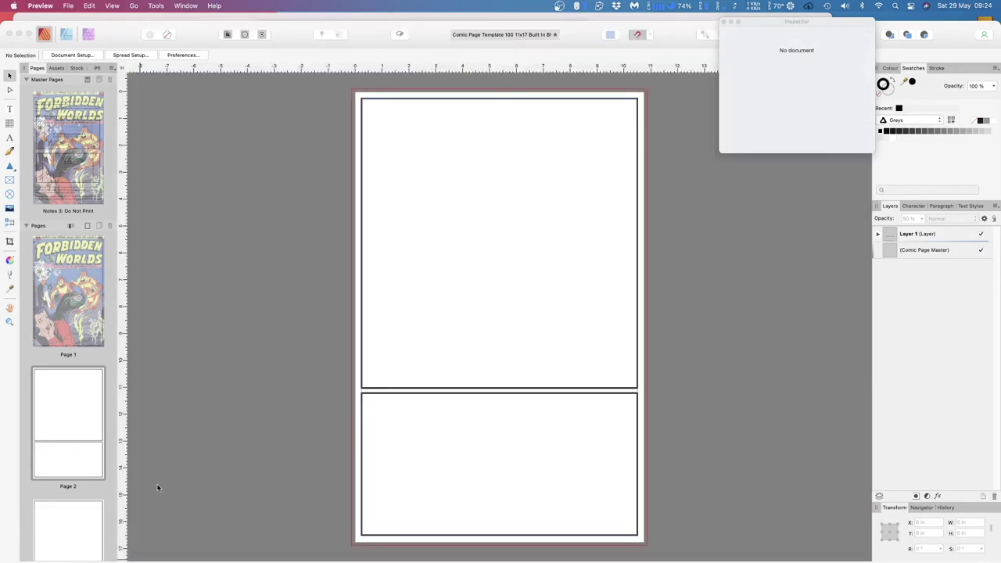
Step: Browse Downloads in Finder and open Comic Page Template 100 11x17 Built In Bleeds.pdf
{"action": "left_click", "coordinate": [45, 540]}
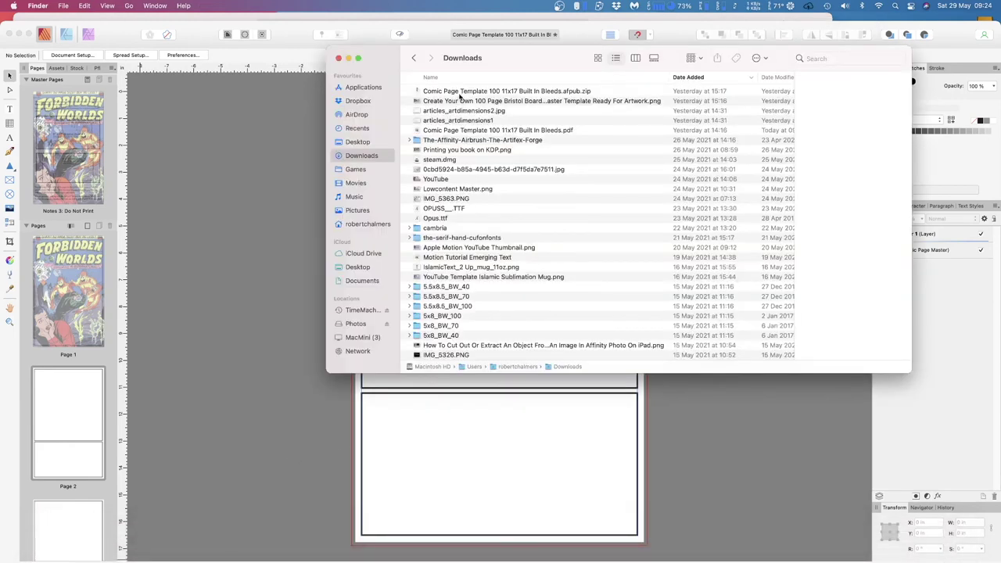
{"action": "scroll", "coordinate": [469, 96], "scroll_direction": "up", "scroll_amount": 1}
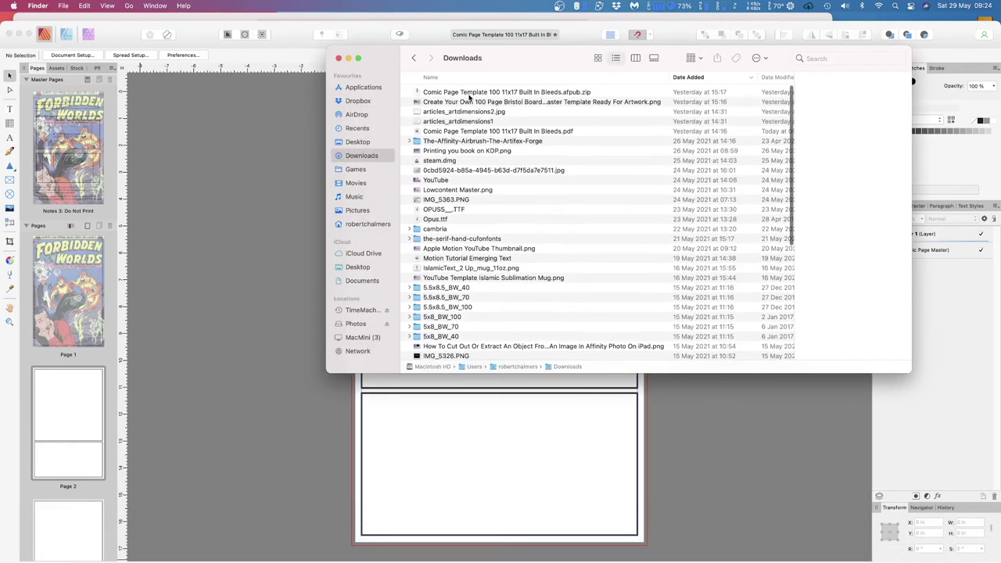
{"action": "left_click", "coordinate": [459, 93]}
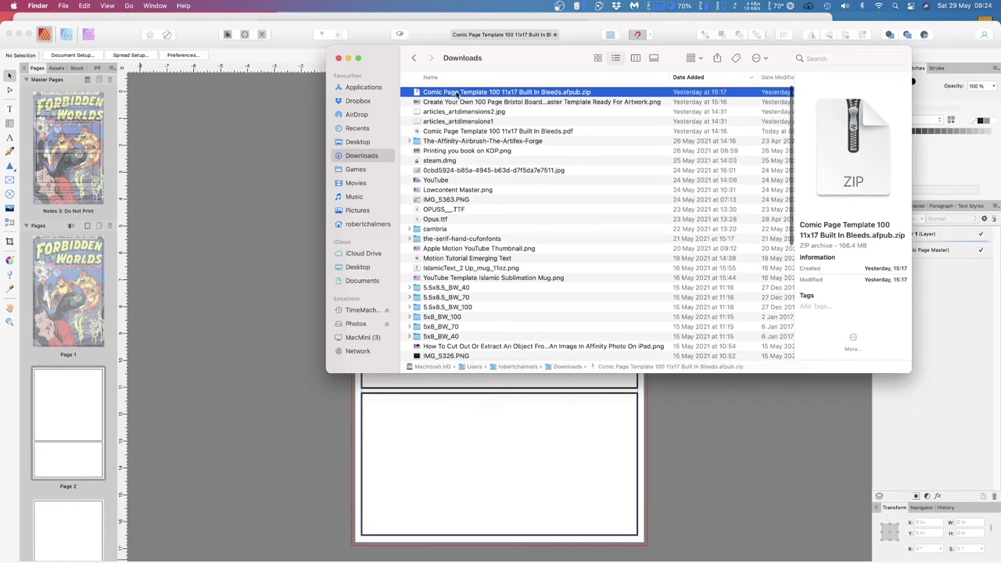
{"action": "left_click_drag", "start_coordinate": [386, 54], "coordinate": [261, 79]}
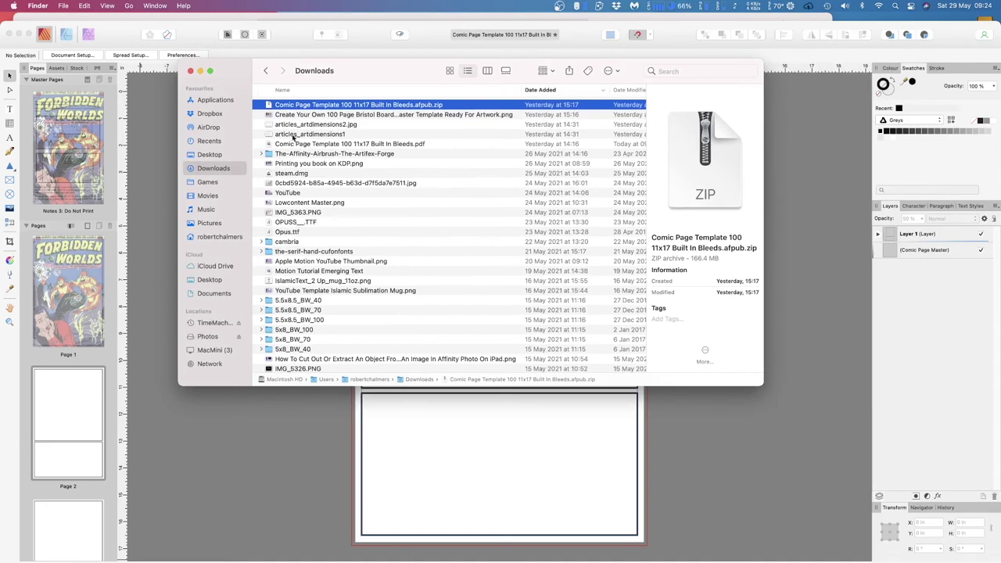
{"action": "scroll", "coordinate": [296, 129], "scroll_direction": "right", "scroll_amount": 1}
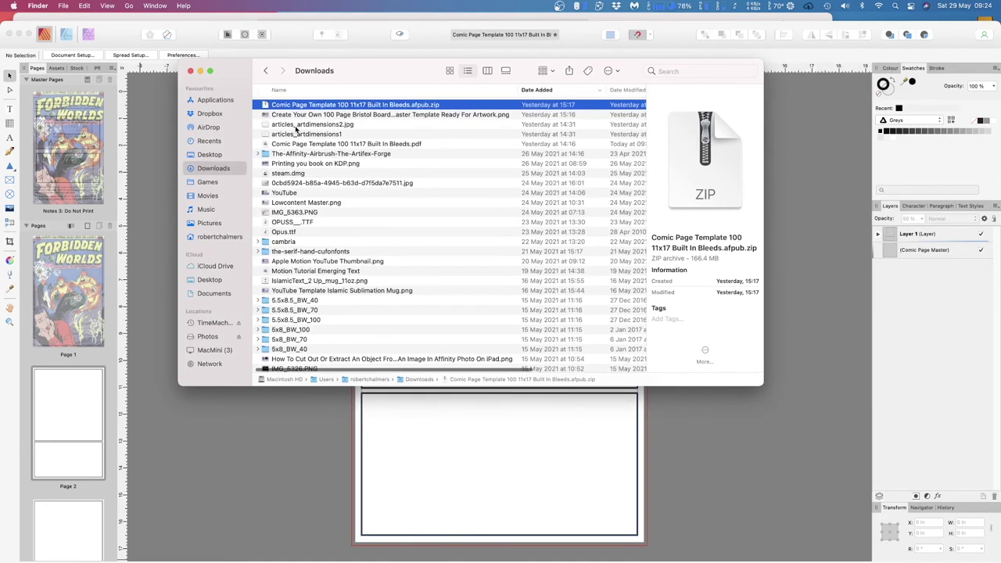
{"action": "left_click", "coordinate": [318, 145]}
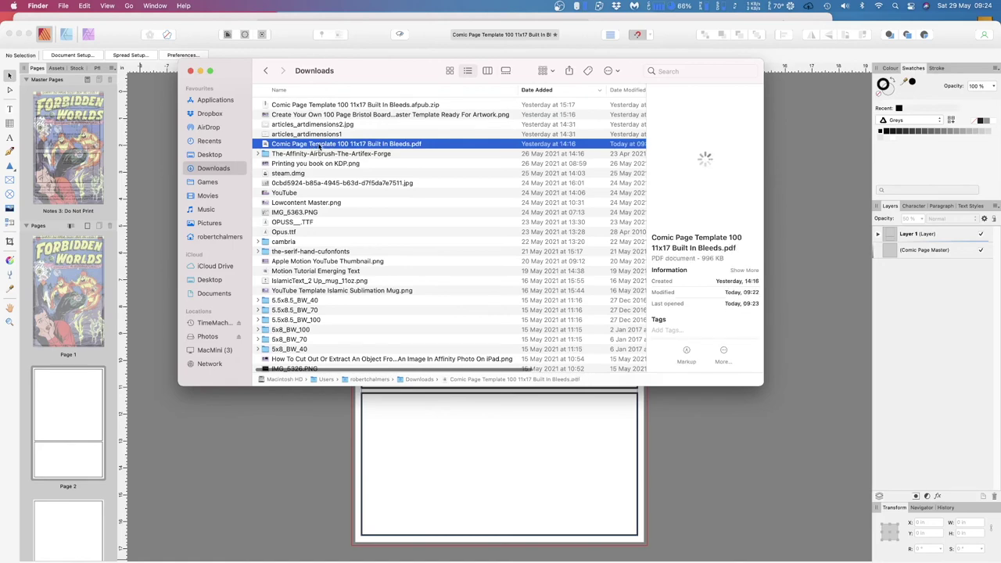
{"action": "scroll", "coordinate": [317, 133], "scroll_direction": "right", "scroll_amount": 2}
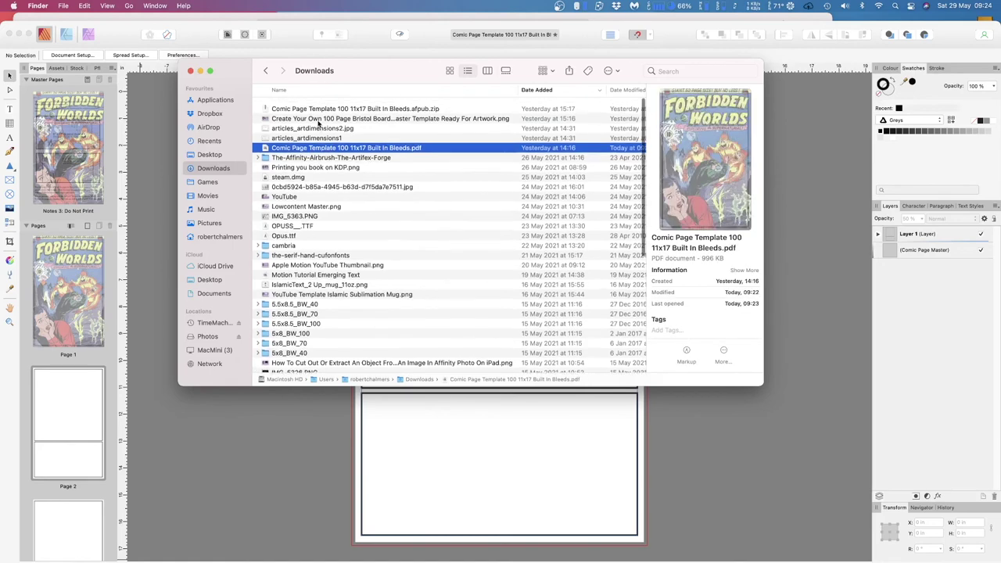
{"action": "left_click", "coordinate": [313, 105]}
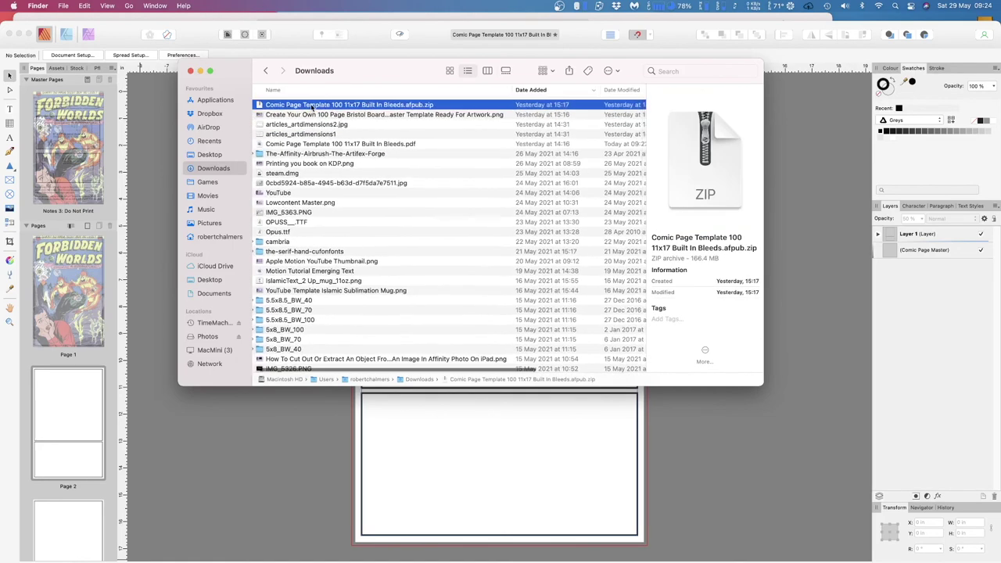
{"action": "double_click", "coordinate": [319, 145]}
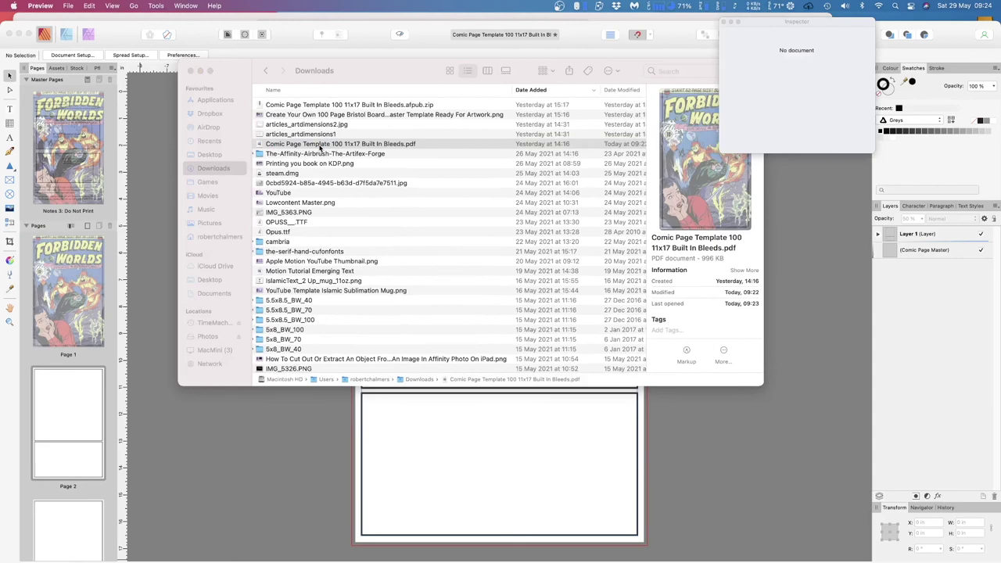
Step: Move the Preview window right and zoom out to show the whole 27.94 × 43.18 cm page
{"action": "double_click", "coordinate": [319, 145]}
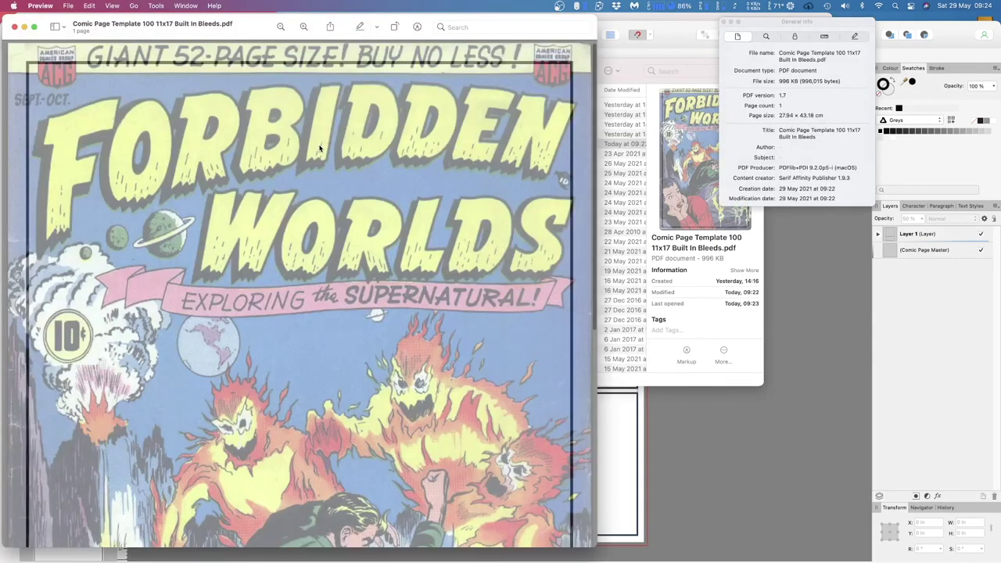
{"action": "left_click_drag", "start_coordinate": [143, 25], "coordinate": [253, 27]}
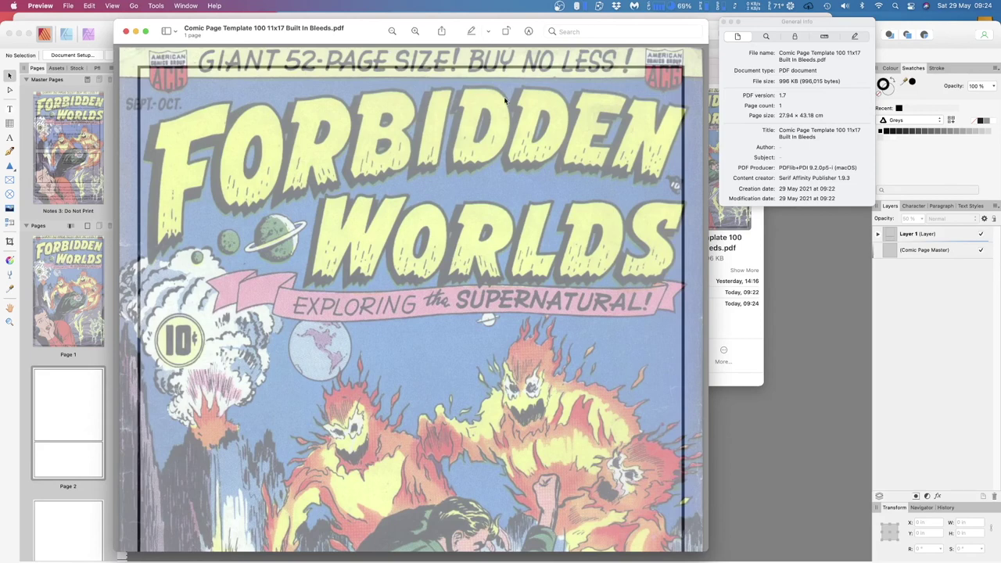
{"action": "left_click", "coordinate": [392, 31]}
{"action": "left_click", "coordinate": [394, 32]}
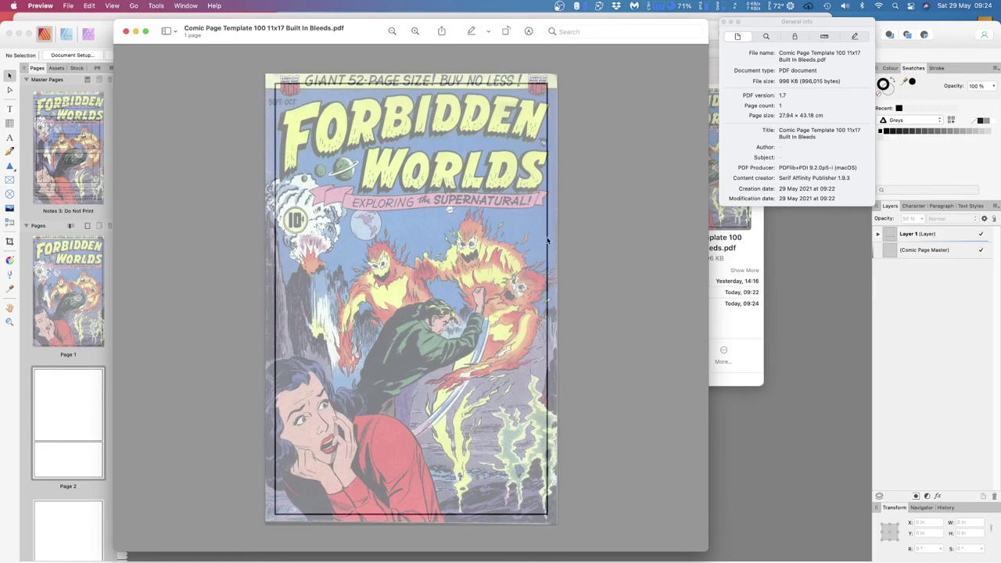
Step: On Page 1, hide Layer 1's panel frames so only the Forbidden Worlds cover shows
{"action": "left_click", "coordinate": [983, 236]}
{"action": "left_click", "coordinate": [982, 235]}
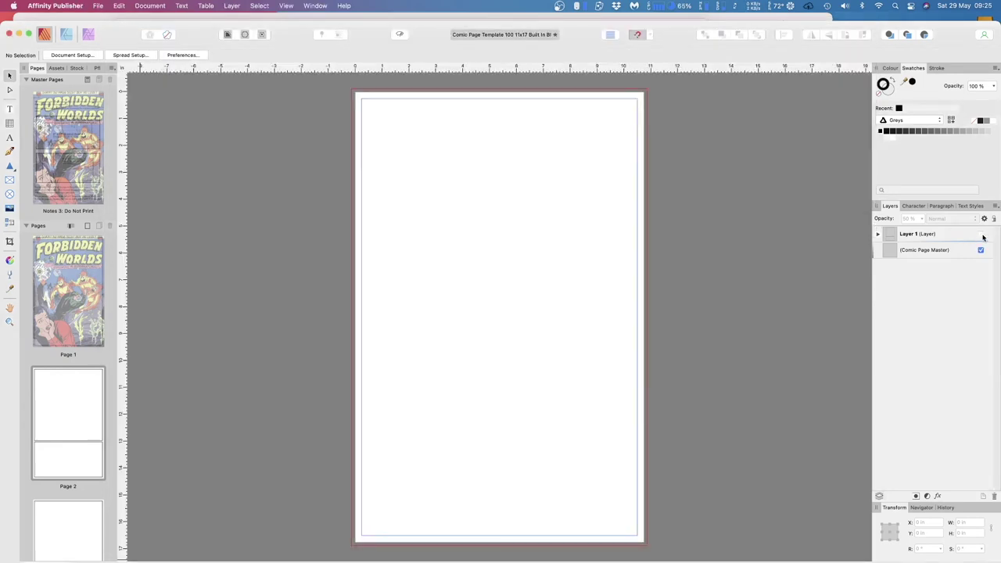
{"action": "left_click", "coordinate": [982, 235]}
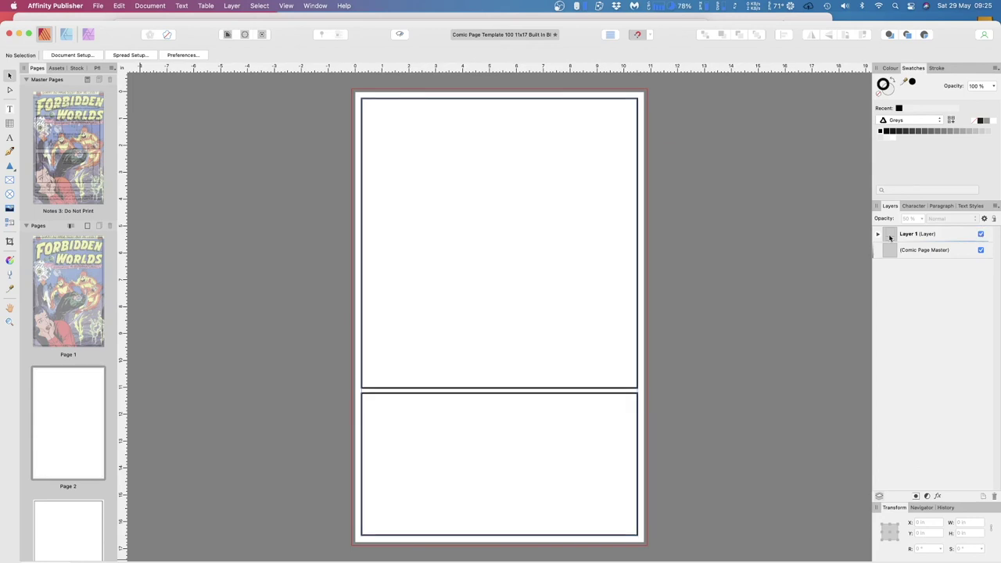
{"action": "key", "text": "super+v"}
{"action": "left_click", "coordinate": [70, 286]}
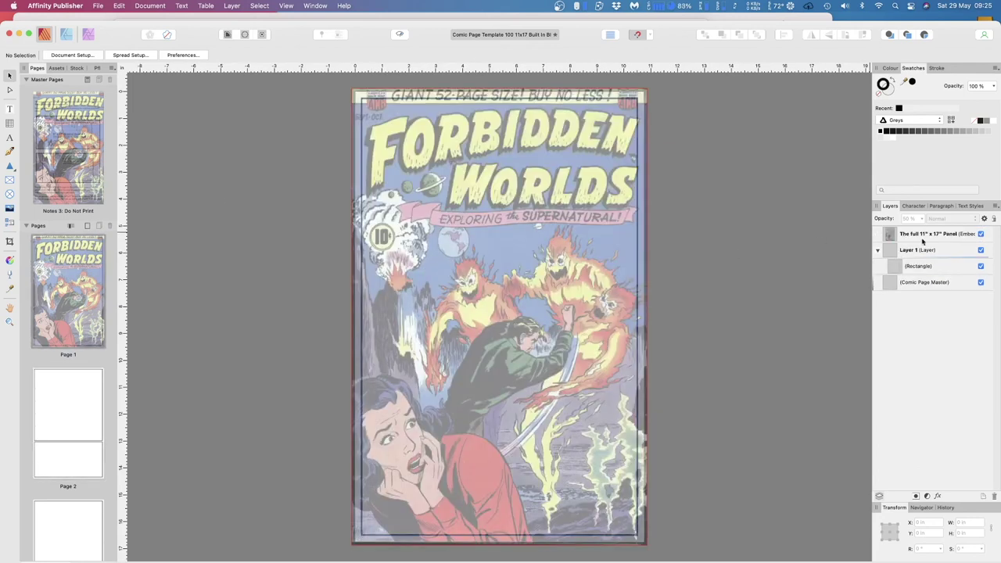
{"action": "left_click", "coordinate": [879, 252]}
{"action": "left_click", "coordinate": [981, 251]}
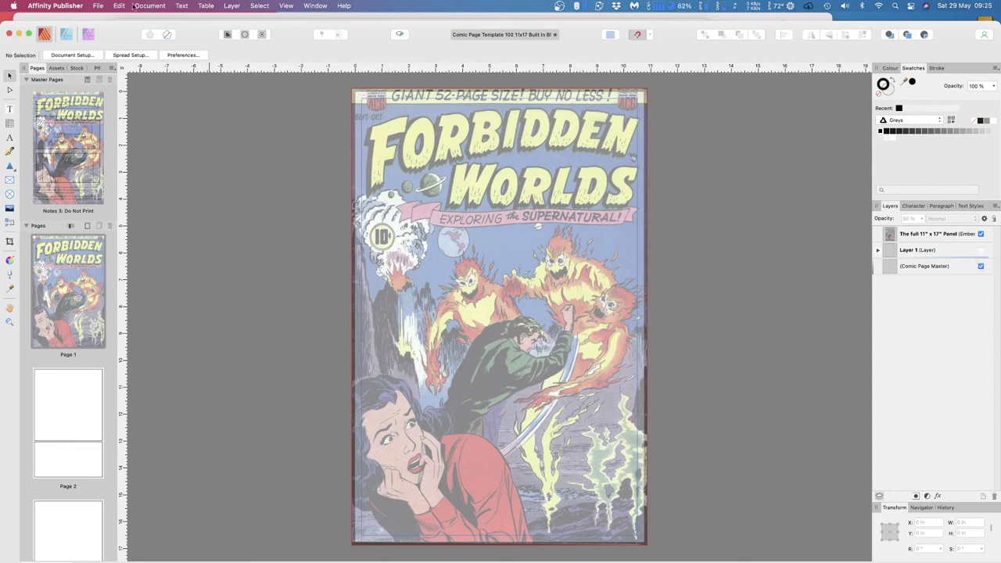
Step: Export only the current page to PDF, replacing the existing file in Downloads
{"action": "left_click", "coordinate": [99, 6]}
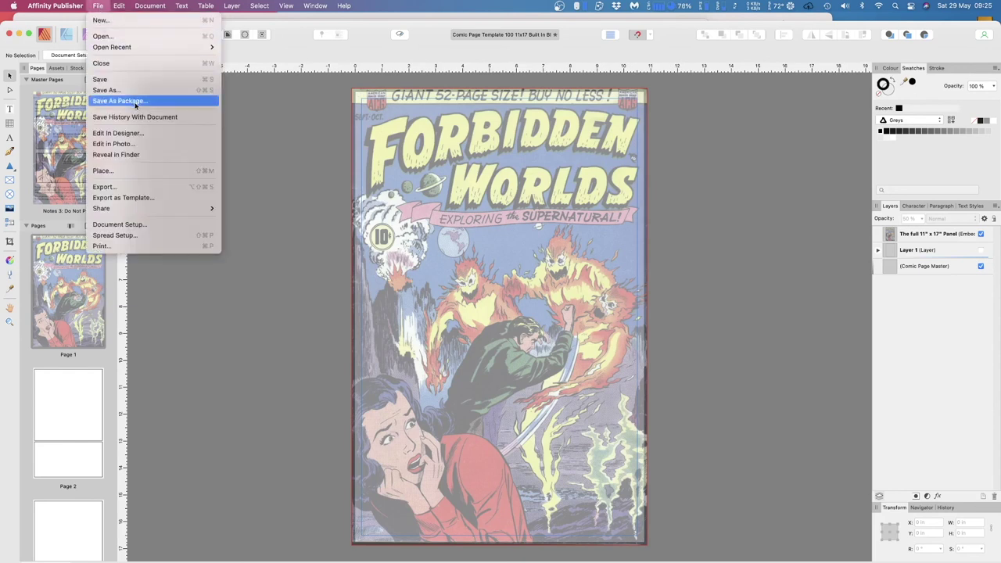
{"action": "left_click", "coordinate": [143, 190]}
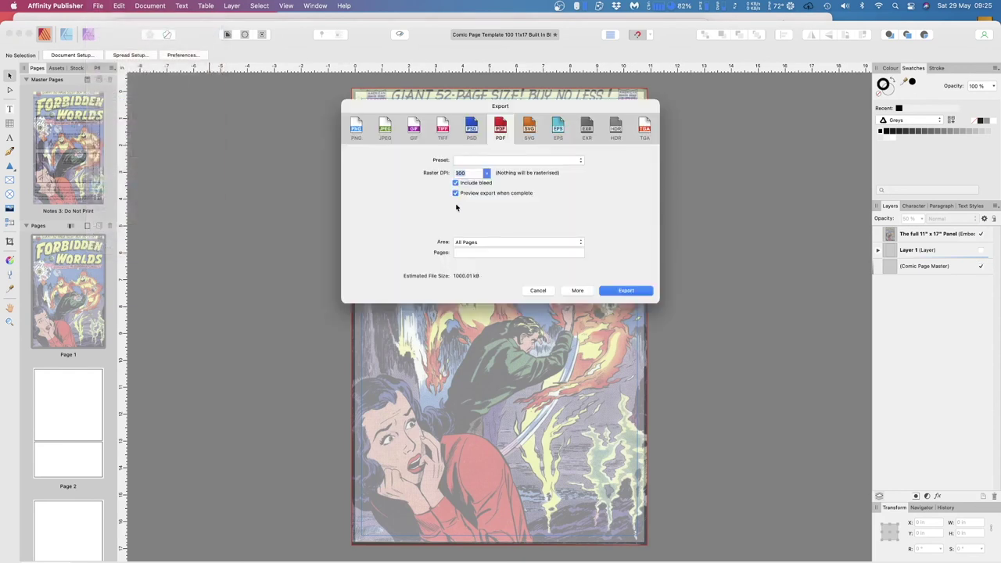
{"action": "left_click", "coordinate": [492, 242]}
{"action": "left_click", "coordinate": [495, 253]}
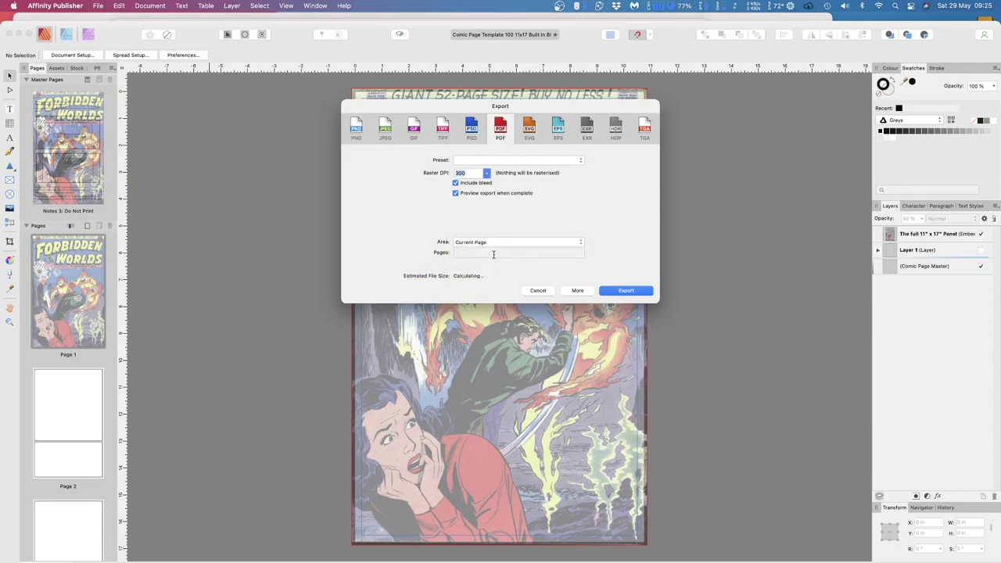
{"action": "left_click", "coordinate": [630, 290]}
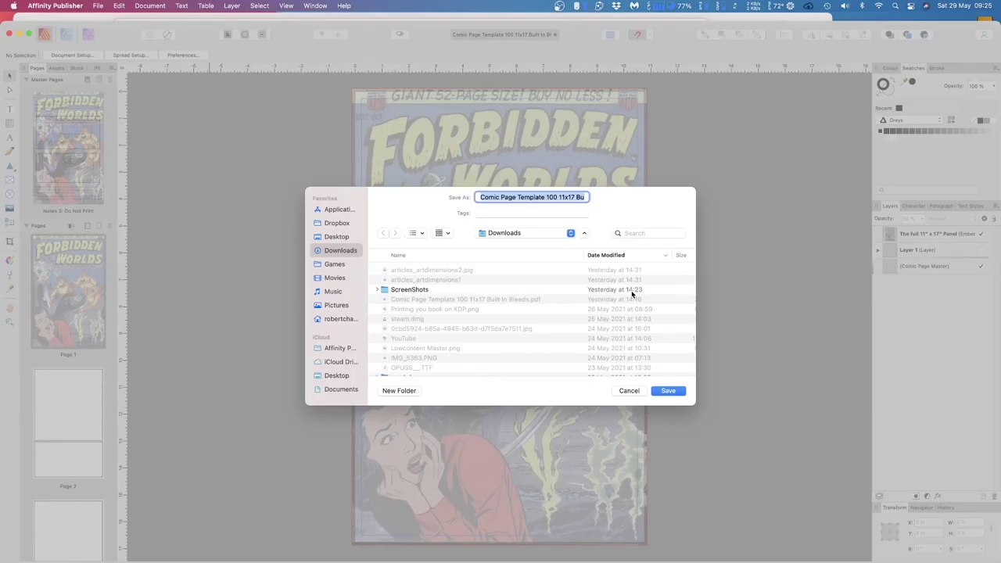
{"action": "left_click", "coordinate": [669, 390]}
{"action": "left_click", "coordinate": [540, 352]}
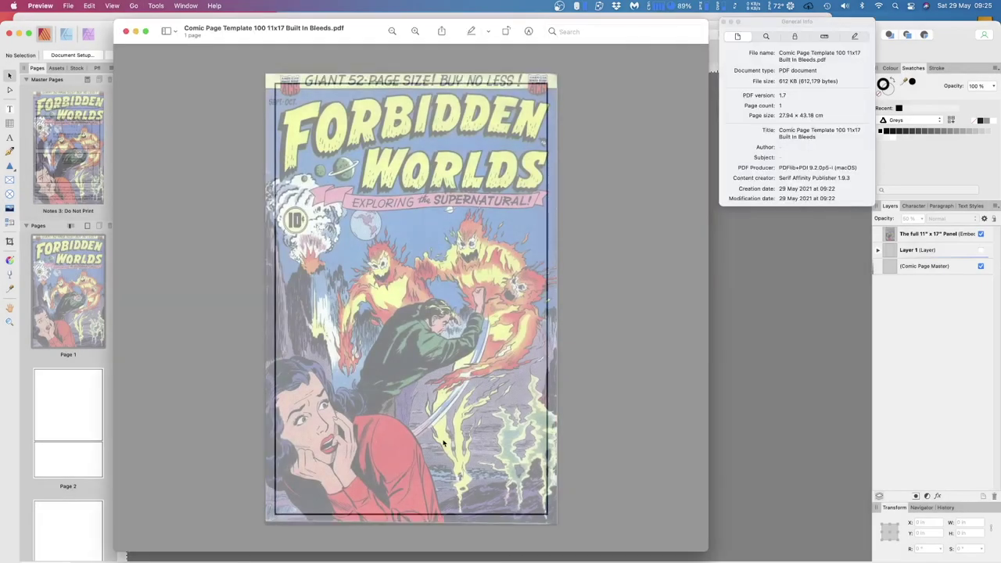
Step: View the top of the 612 KB re-exported cover PDF, then close it
{"action": "scroll", "coordinate": [295, 260], "scroll_direction": "up", "scroll_amount": 5}
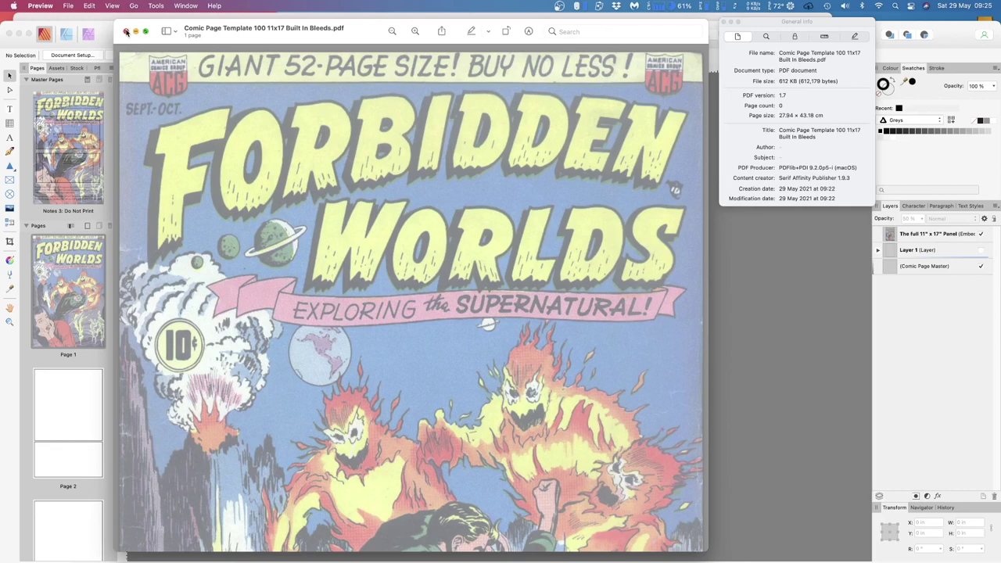
{"action": "left_click", "coordinate": [126, 32]}
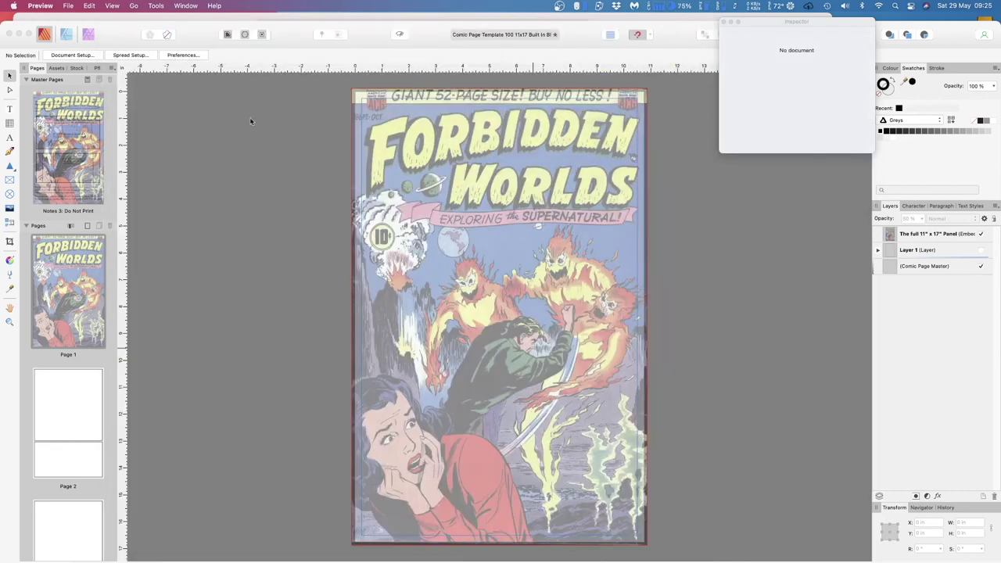
Step: Hide the full-page cover artwork and show Layer 1's panel border again
{"action": "left_click", "coordinate": [980, 235]}
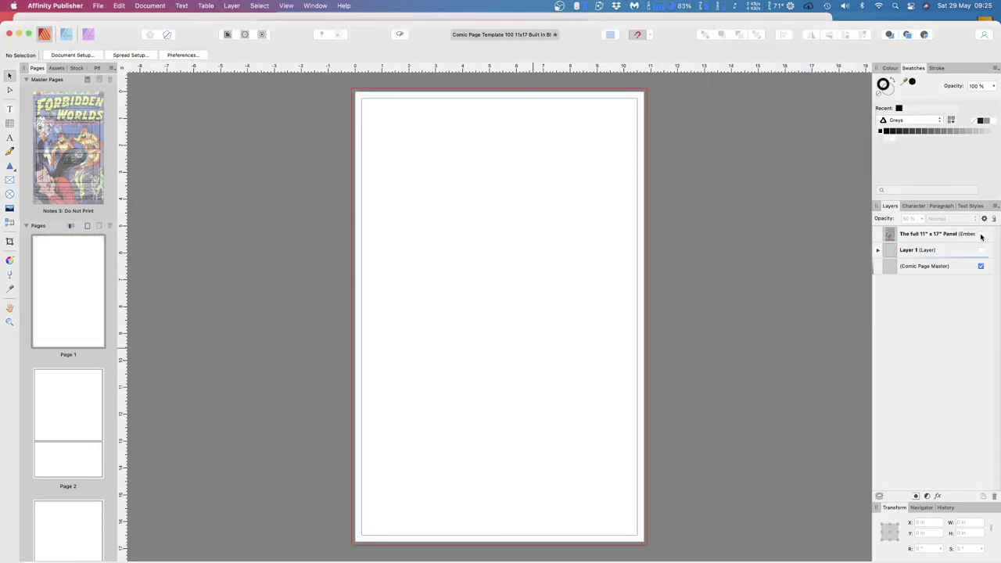
{"action": "left_click", "coordinate": [981, 251]}
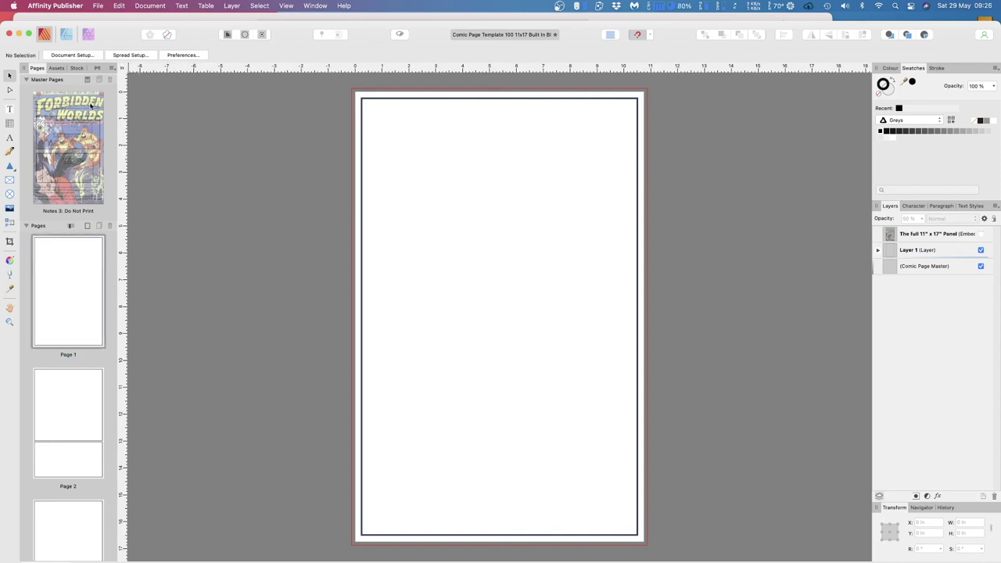
{"action": "scroll", "coordinate": [76, 122], "scroll_direction": "up", "scroll_amount": 4}
{"action": "scroll", "coordinate": [75, 122], "scroll_direction": "up", "scroll_amount": 5}
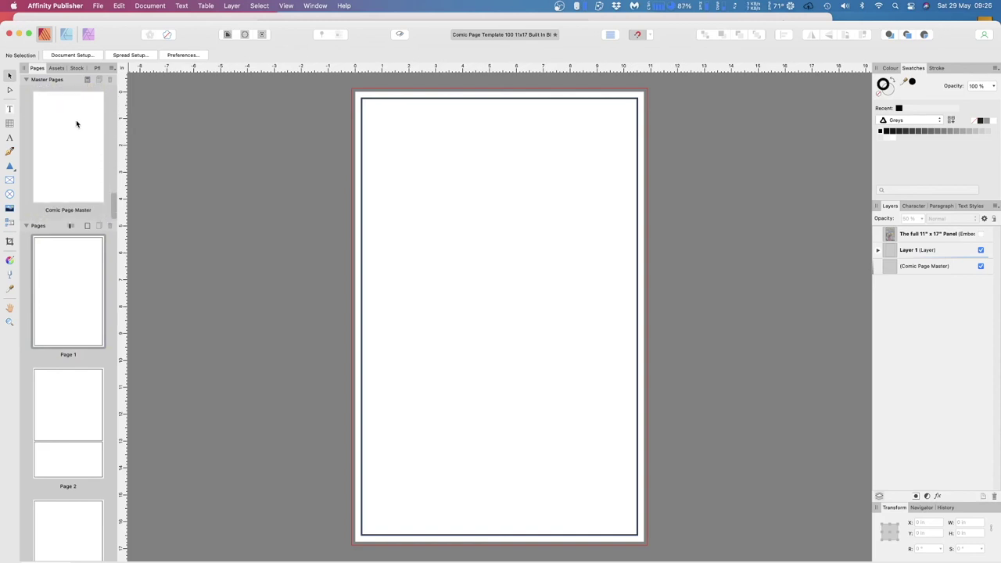
Step: Open the Comic Page Master and confirm its 10.75 × 16.75 in spread setup unchanged
{"action": "double_click", "coordinate": [74, 127]}
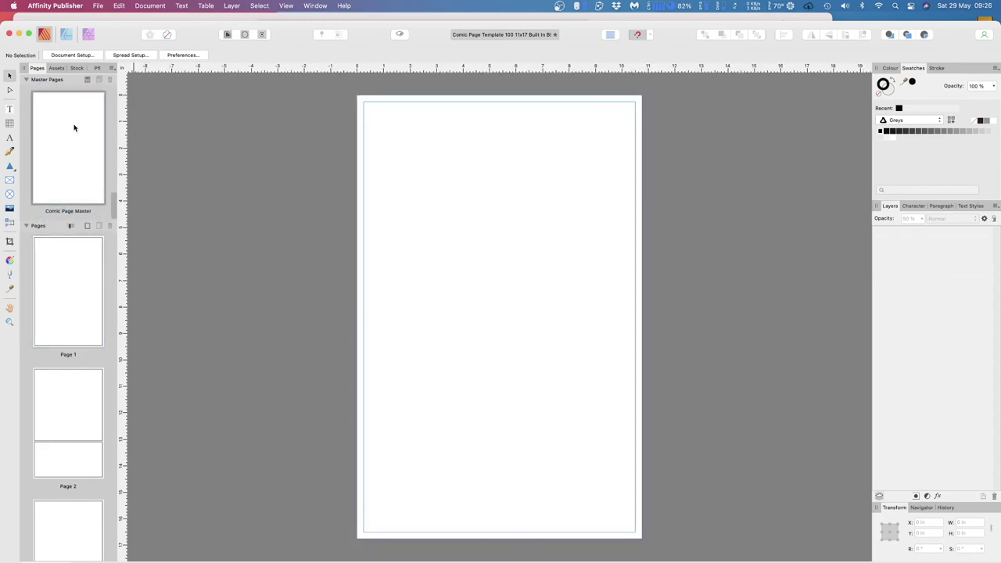
{"action": "left_click", "coordinate": [131, 54]}
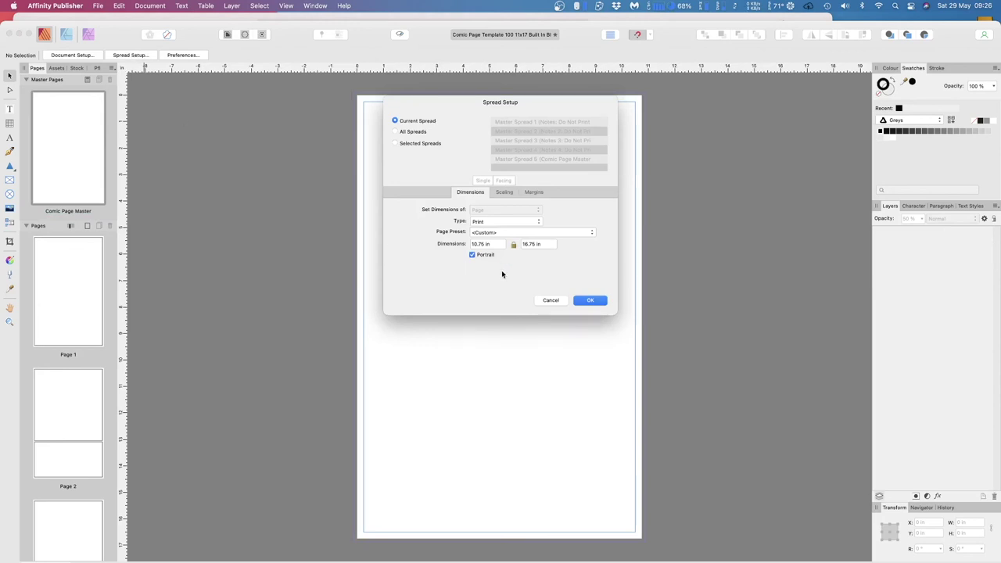
{"action": "left_click", "coordinate": [550, 300]}
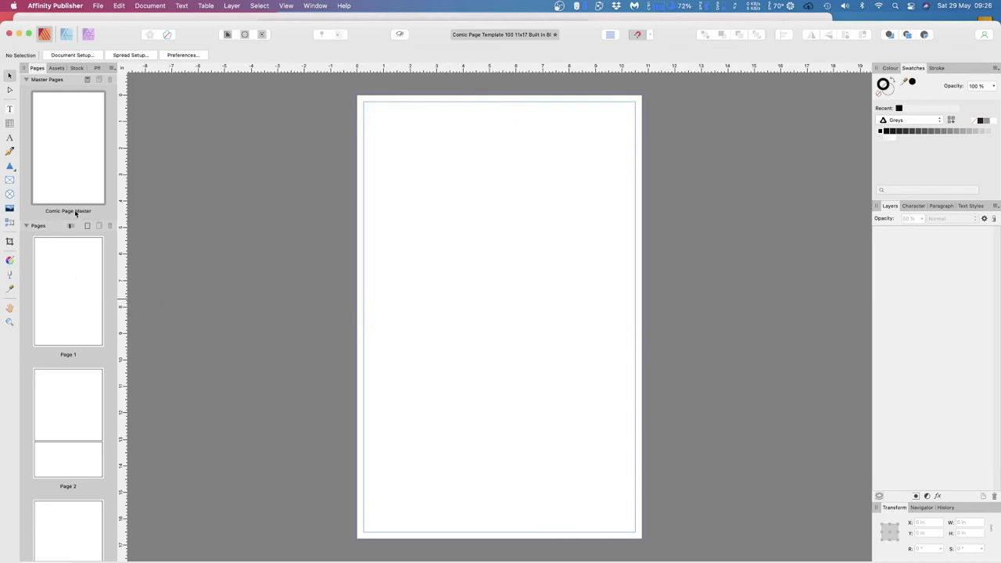
{"action": "scroll", "coordinate": [69, 207], "scroll_direction": "down", "scroll_amount": 5}
{"action": "scroll", "coordinate": [60, 141], "scroll_direction": "up", "scroll_amount": 3}
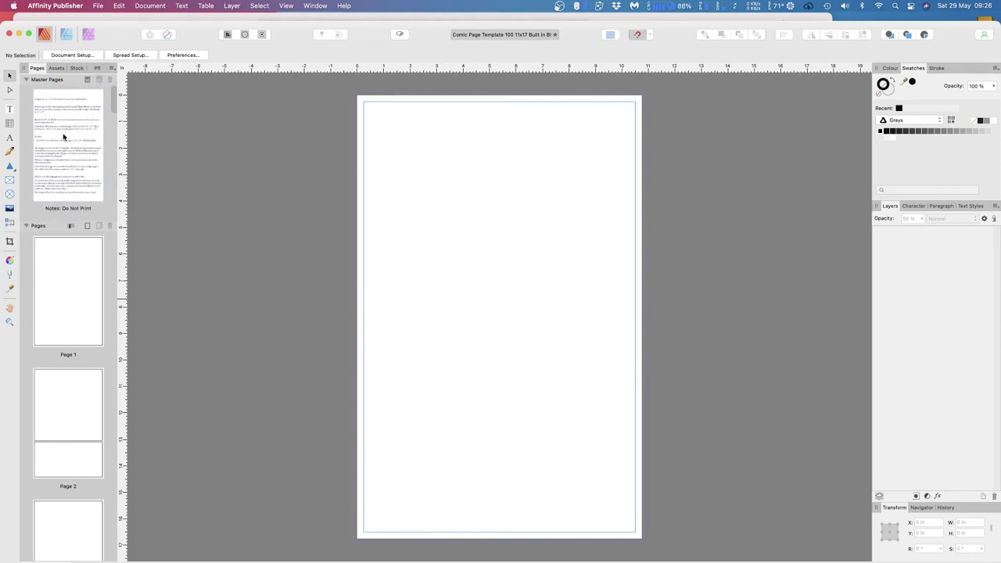
{"action": "scroll", "coordinate": [64, 137], "scroll_direction": "up", "scroll_amount": 3}
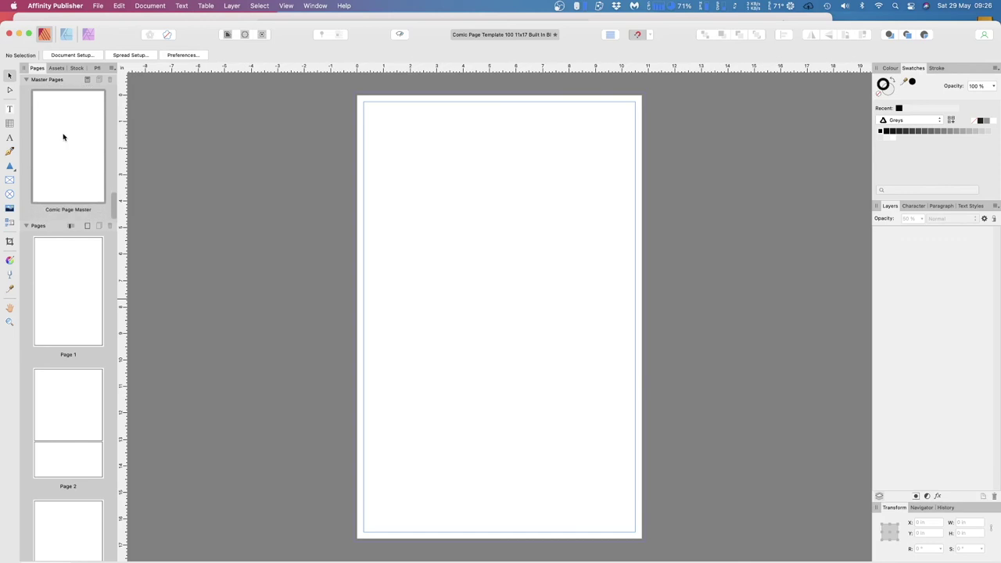